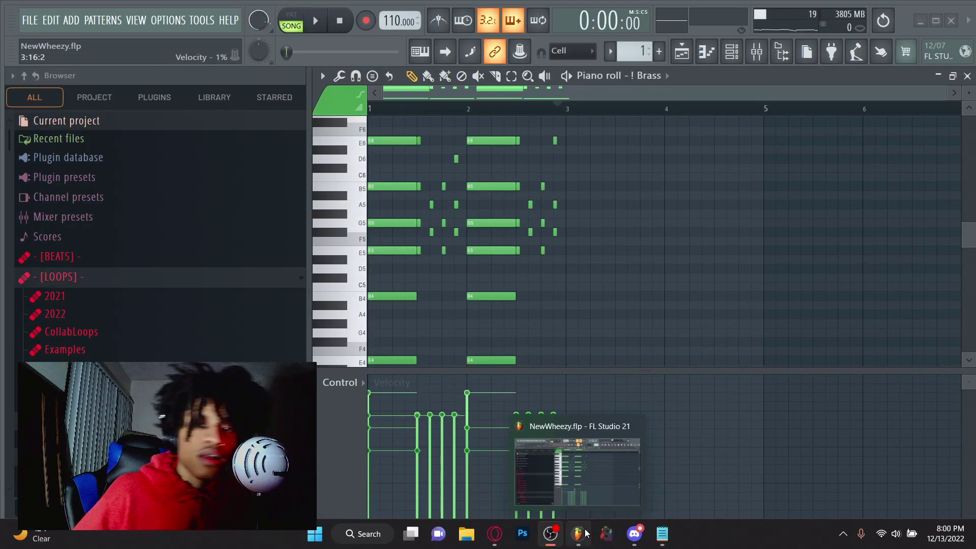
- Play the Brass melody, then close the Brass piano roll
{"action": "key", "text": "space"}
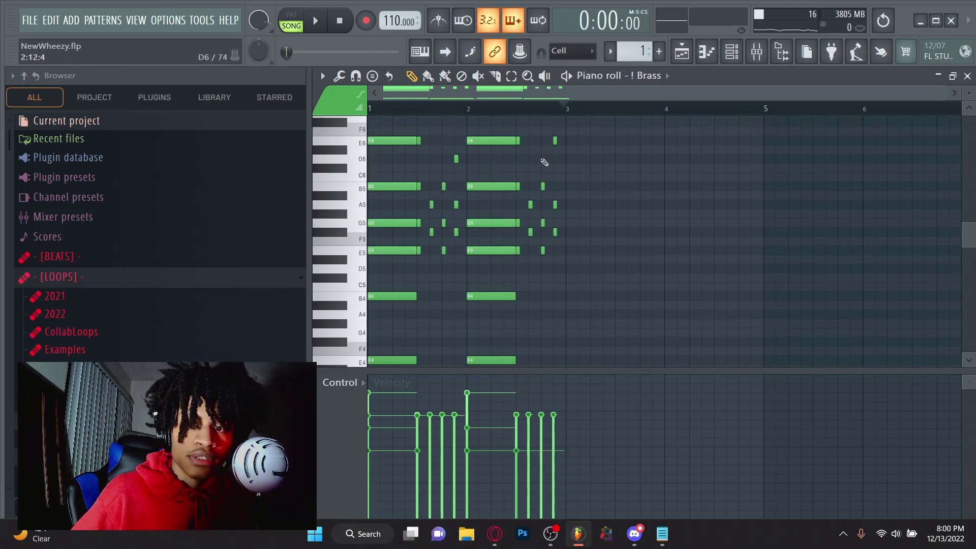
{"action": "key", "text": "F7"}
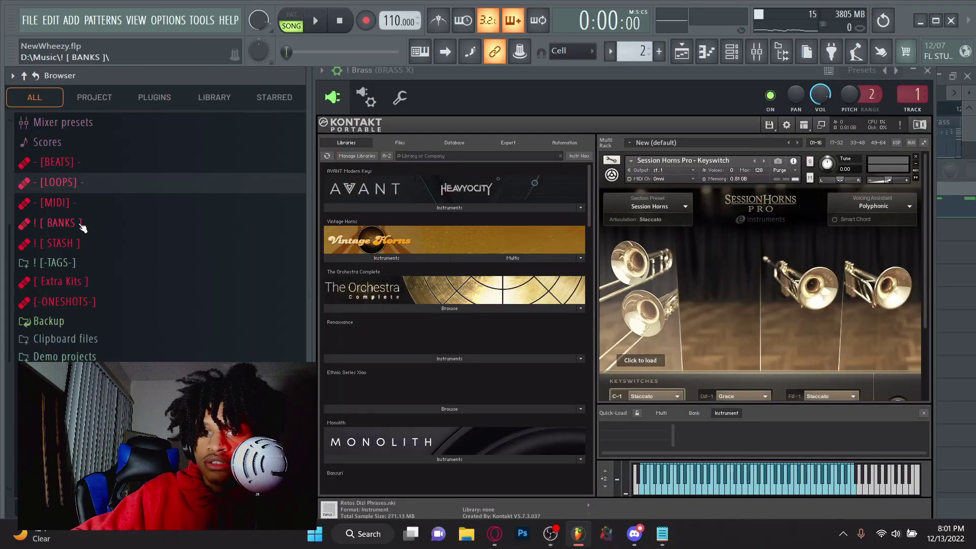
- Load ! Brass.fst from BANKS onto the Brass channel, review two horn slots, and reopen its piano roll
{"action": "left_click", "coordinate": [77, 218]}
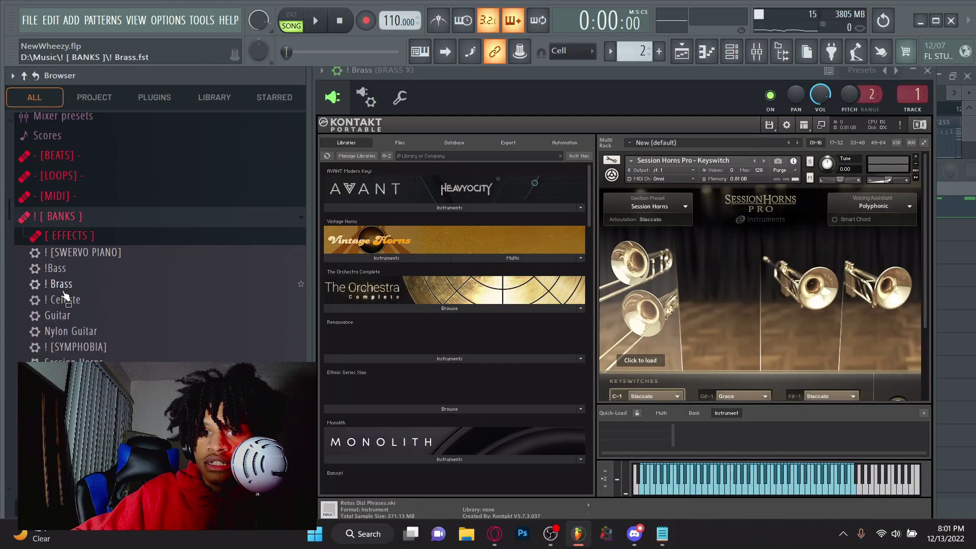
{"action": "mouse_move", "coordinate": [57, 293]}
{"action": "left_mouse_down"}
{"action": "mouse_move", "coordinate": [84, 279]}
{"action": "mouse_move", "coordinate": [373, 252]}
{"action": "left_mouse_up"}
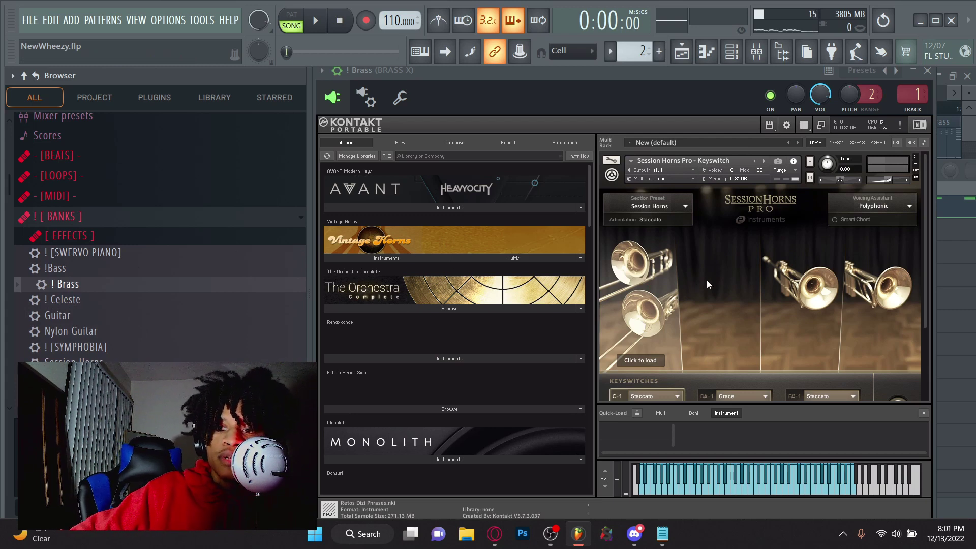
{"action": "left_click", "coordinate": [670, 310]}
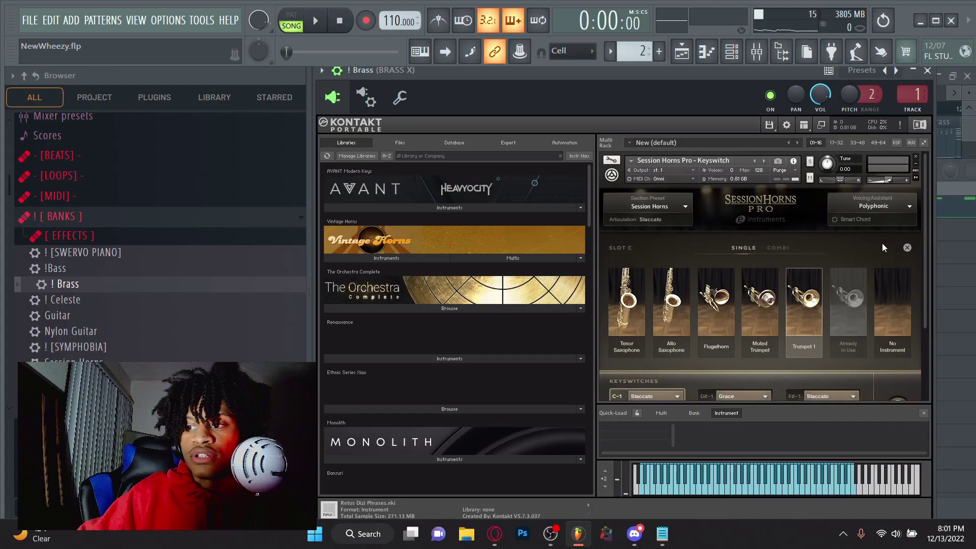
{"action": "left_click", "coordinate": [907, 247]}
{"action": "left_click", "coordinate": [870, 312]}
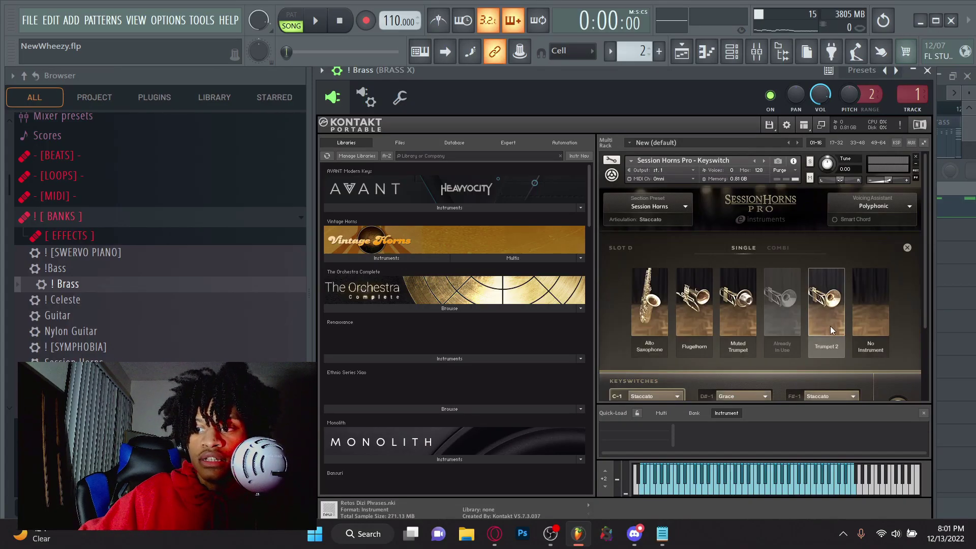
{"action": "left_click", "coordinate": [899, 242]}
{"action": "scroll", "coordinate": [763, 274], "scroll_direction": "down", "scroll_amount": 3}
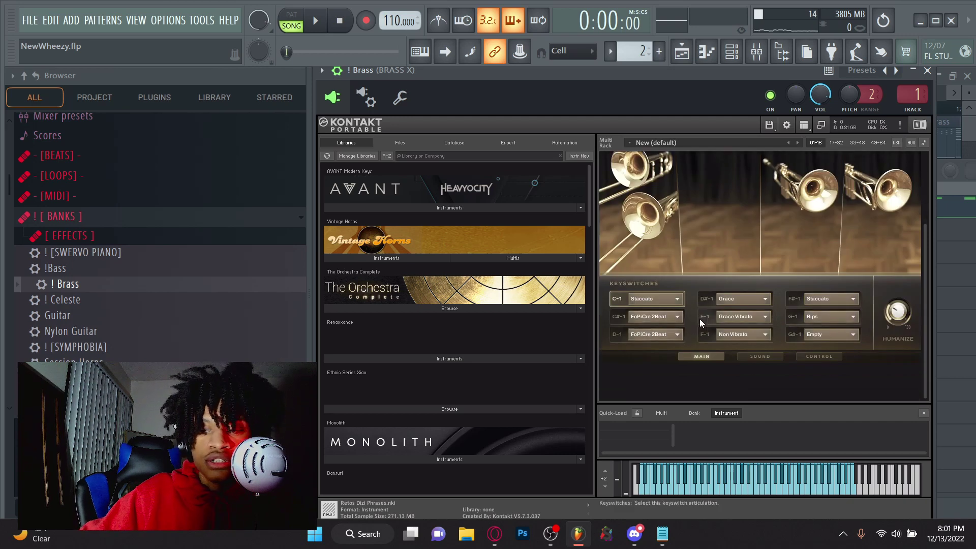
{"action": "key", "text": "F7"}
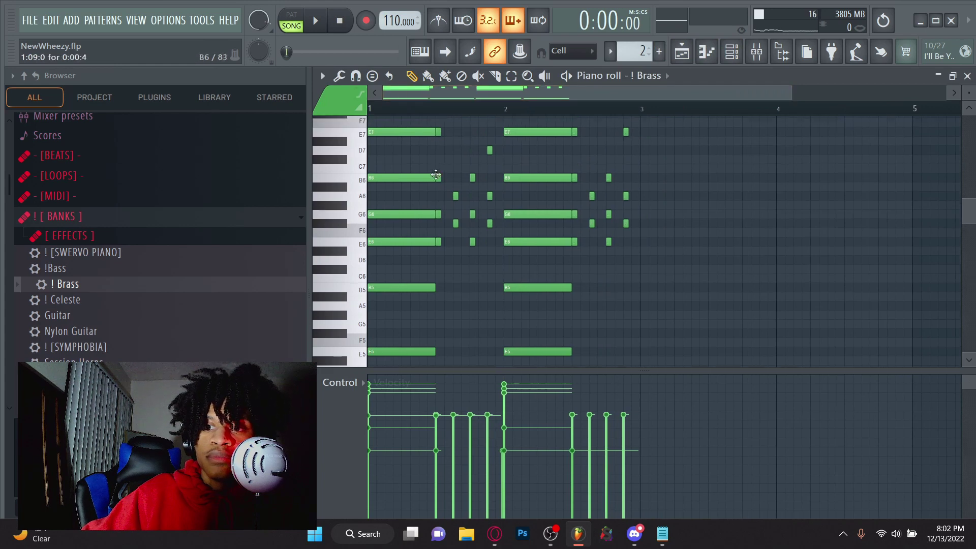
{"action": "key", "text": "space"}
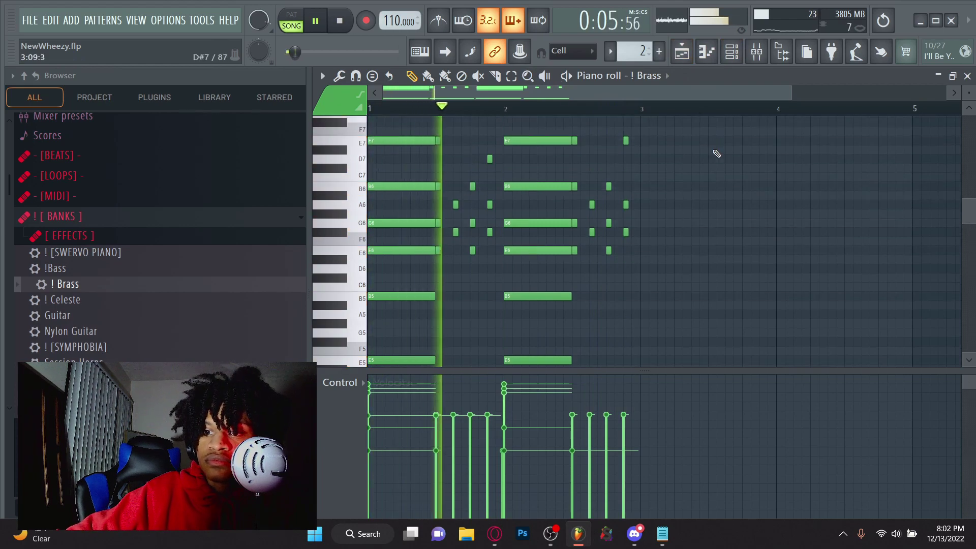
{"action": "left_click", "coordinate": [341, 23]}
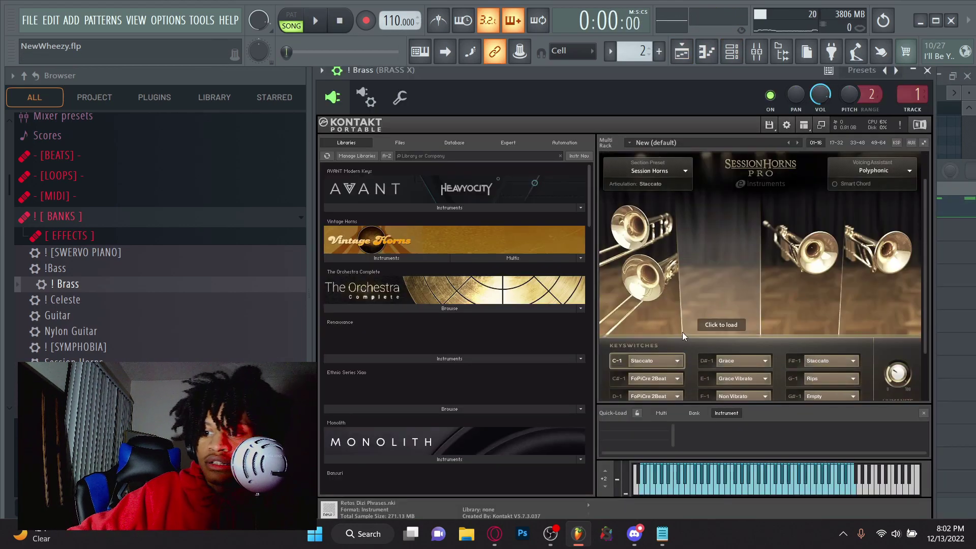
{"action": "scroll", "coordinate": [695, 322], "scroll_direction": "down", "scroll_amount": 2}
{"action": "key", "text": "space"}
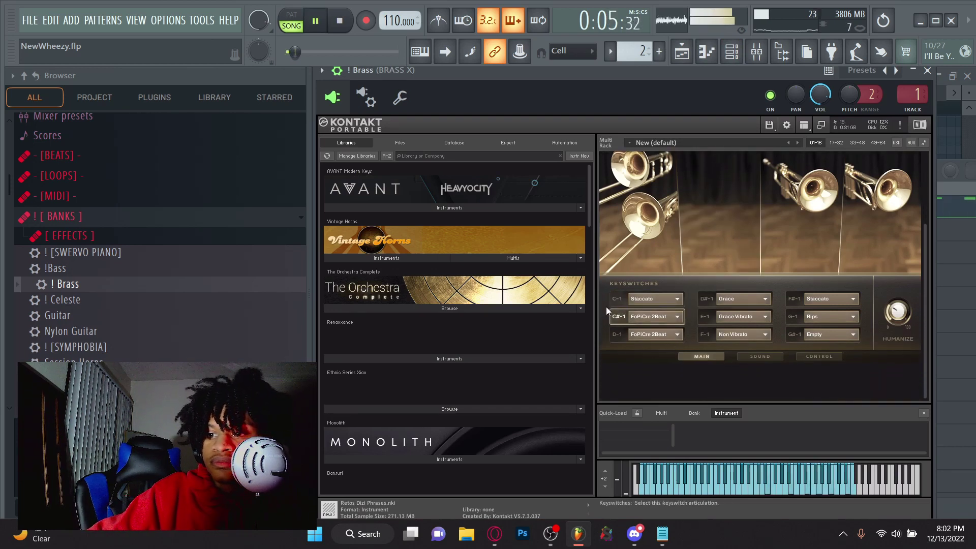
{"action": "key", "text": "space"}
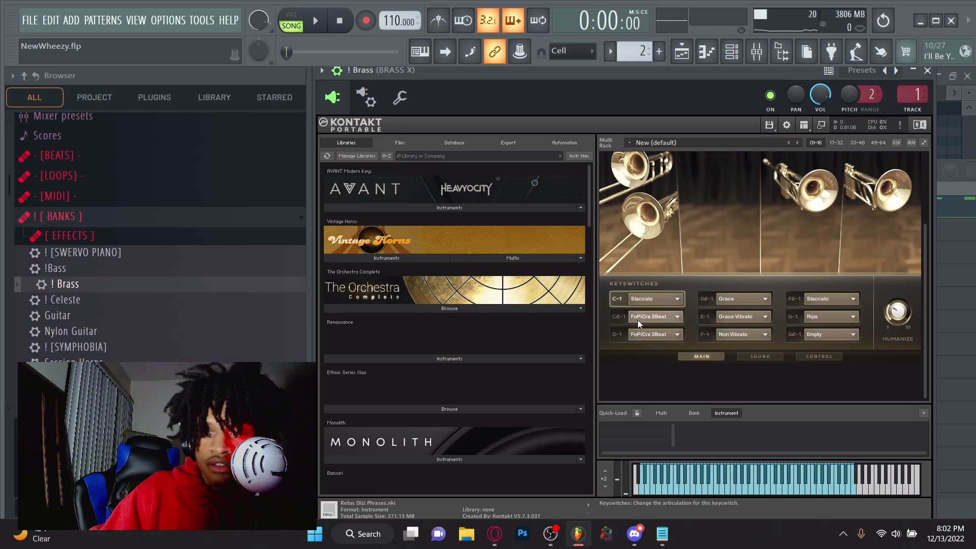
{"action": "key", "text": "F7"}
{"action": "scroll", "coordinate": [538, 191], "scroll_direction": "down", "scroll_amount": 3}
{"action": "scroll", "coordinate": [551, 191], "scroll_direction": "down", "scroll_amount": 3}
{"action": "scroll", "coordinate": [552, 191], "scroll_direction": "down", "scroll_amount": 3}
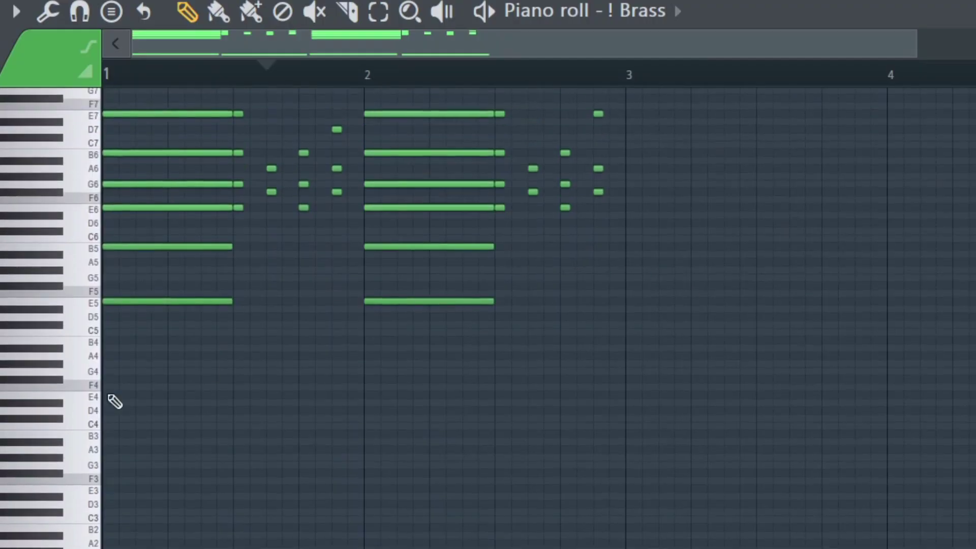
{"action": "scroll", "coordinate": [429, 230], "scroll_direction": "up", "scroll_amount": 5}
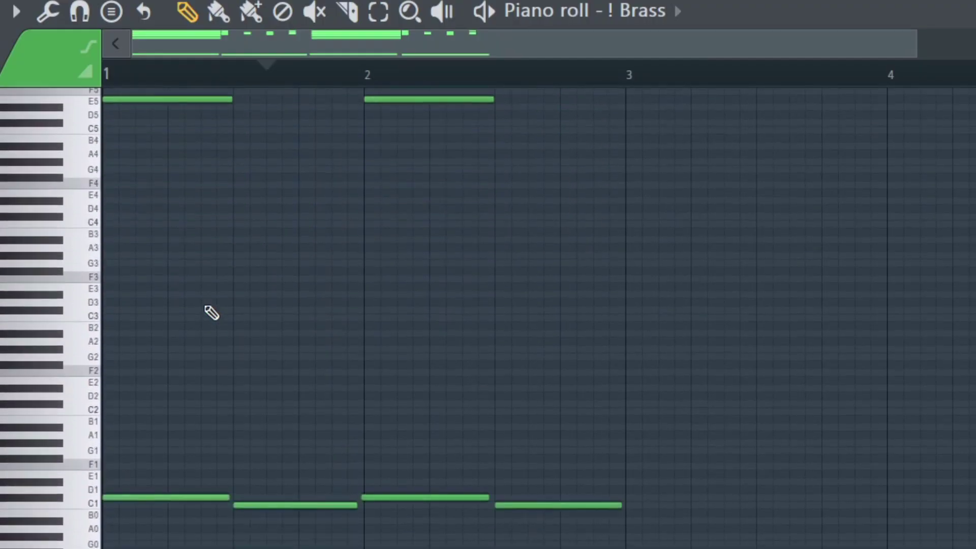
{"action": "scroll", "coordinate": [215, 311], "scroll_direction": "down", "scroll_amount": 1}
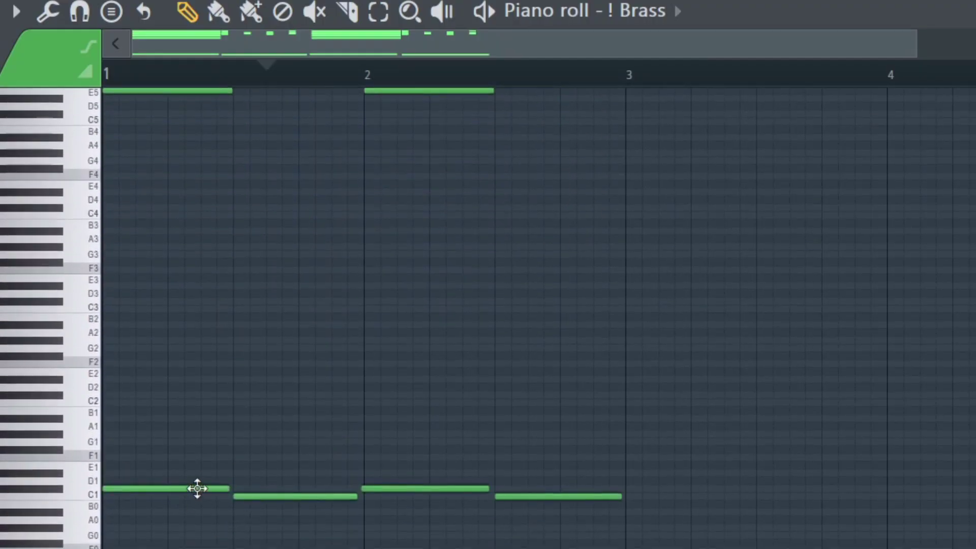
- Play and stop the Brass pattern to hear its chords
{"action": "key", "text": "space"}
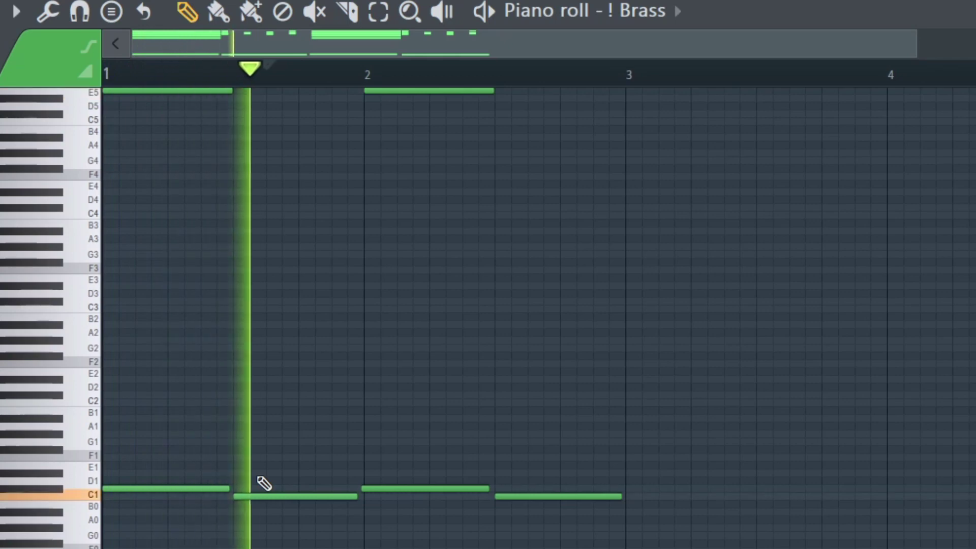
{"action": "scroll", "coordinate": [263, 482], "scroll_direction": "up", "scroll_amount": 3}
{"action": "key", "text": "space"}
{"action": "scroll", "coordinate": [273, 483], "scroll_direction": "up", "scroll_amount": 2}
{"action": "scroll", "coordinate": [377, 455], "scroll_direction": "up", "scroll_amount": 2}
{"action": "scroll", "coordinate": [283, 325], "scroll_direction": "up", "scroll_amount": 2}
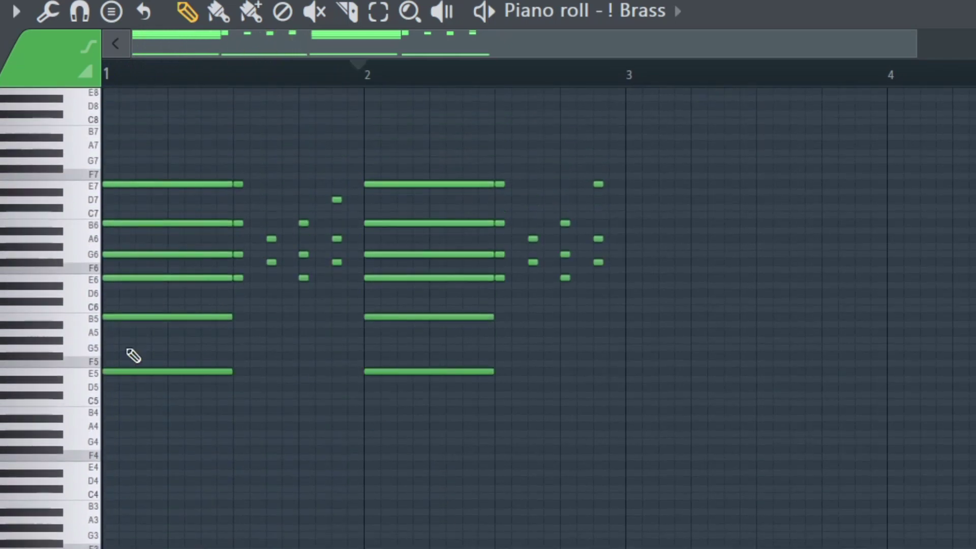
{"action": "scroll", "coordinate": [181, 220], "scroll_direction": "down", "scroll_amount": 3}
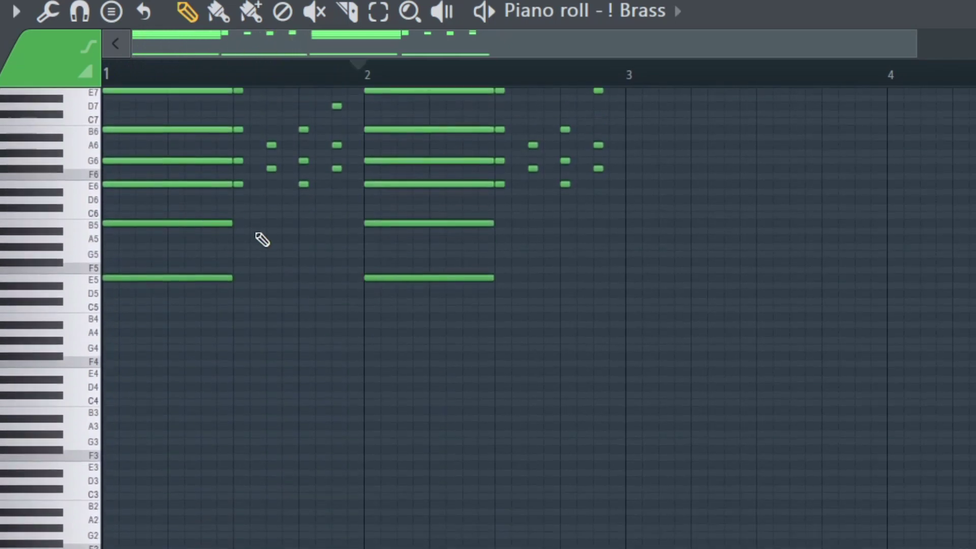
{"action": "scroll", "coordinate": [259, 229], "scroll_direction": "up", "scroll_amount": 2}
{"action": "scroll", "coordinate": [252, 176], "scroll_direction": "up", "scroll_amount": 1}
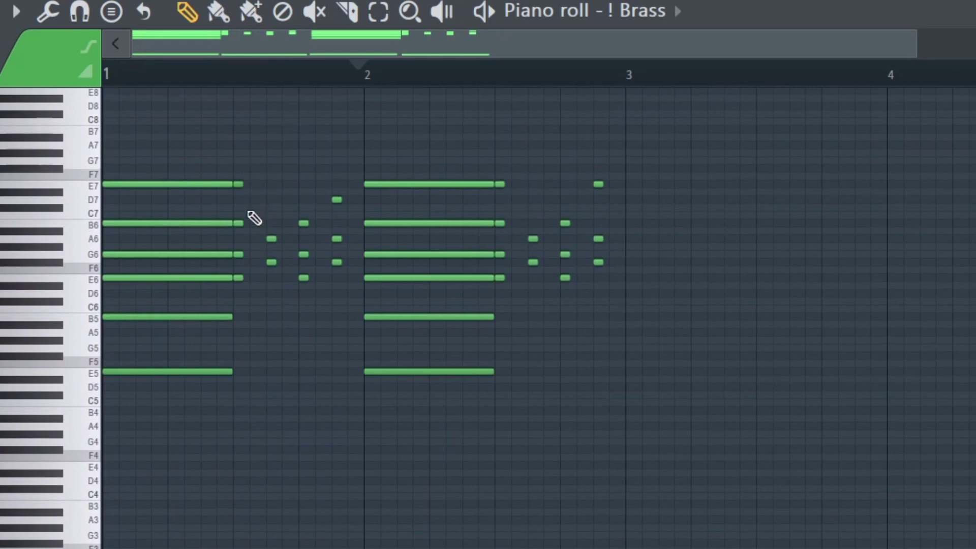
{"action": "scroll", "coordinate": [257, 253], "scroll_direction": "down", "scroll_amount": 5}
{"action": "scroll", "coordinate": [291, 512], "scroll_direction": "down", "scroll_amount": 4}
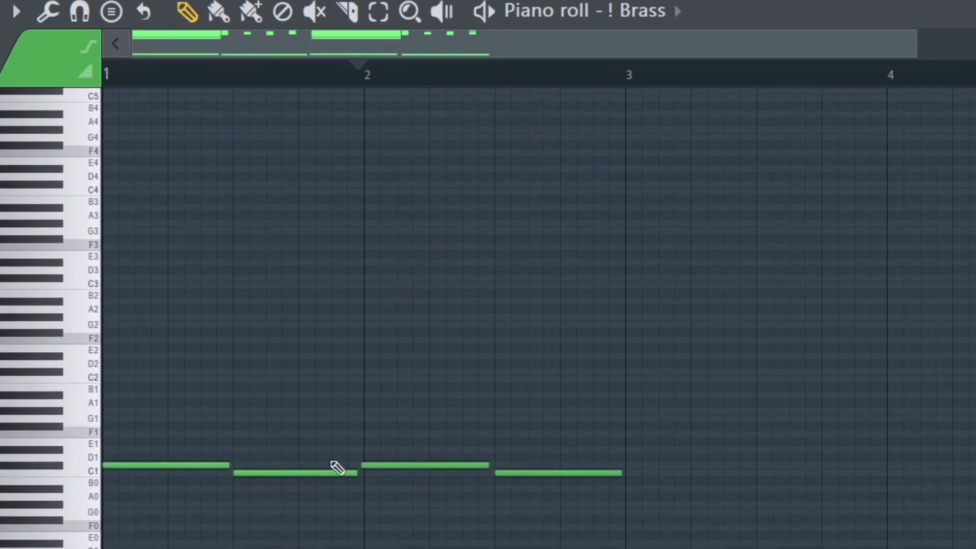
{"action": "scroll", "coordinate": [295, 469], "scroll_direction": "up", "scroll_amount": 3}
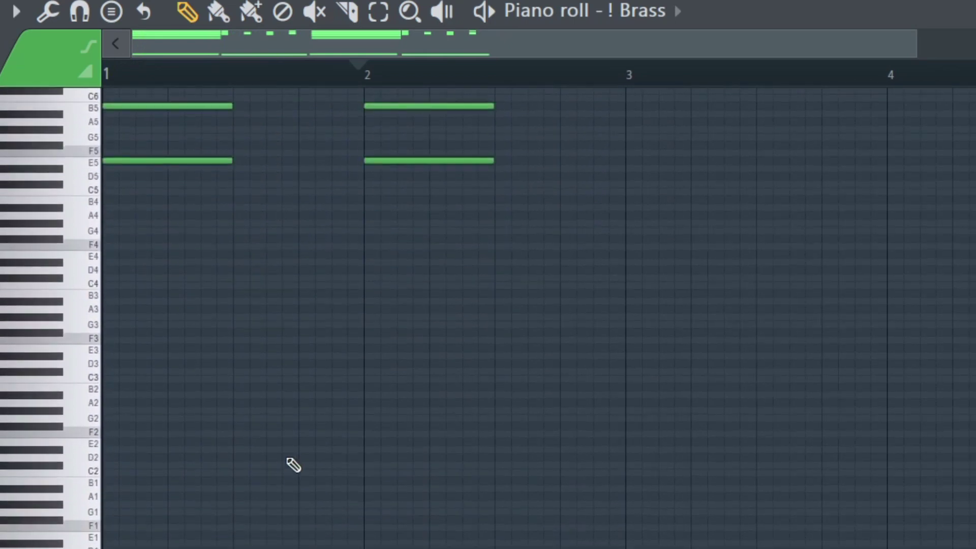
{"action": "scroll", "coordinate": [294, 465], "scroll_direction": "up", "scroll_amount": 1}
{"action": "scroll", "coordinate": [294, 464], "scroll_direction": "up", "scroll_amount": 1}
{"action": "scroll", "coordinate": [293, 466], "scroll_direction": "down", "scroll_amount": 4}
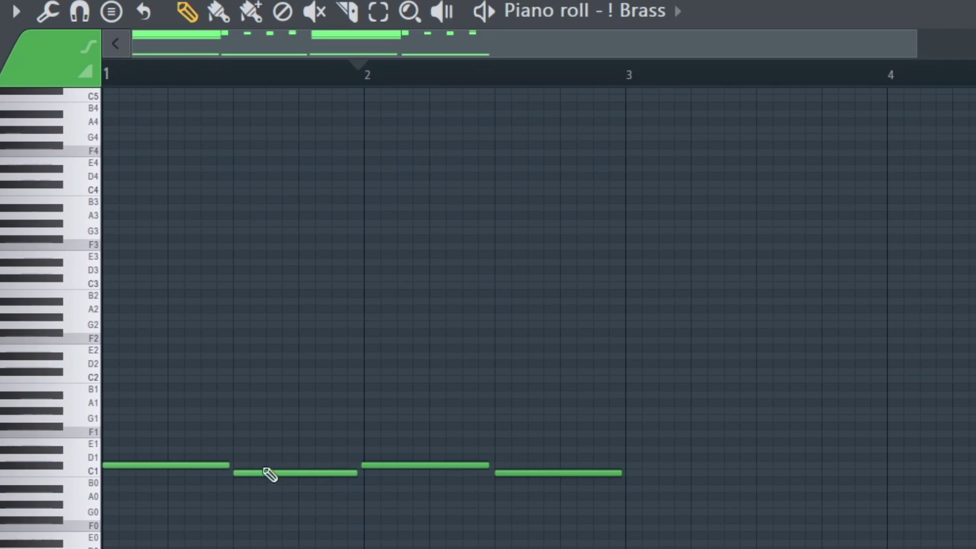
{"action": "scroll", "coordinate": [269, 469], "scroll_direction": "up", "scroll_amount": 4}
{"action": "scroll", "coordinate": [283, 419], "scroll_direction": "up", "scroll_amount": 3}
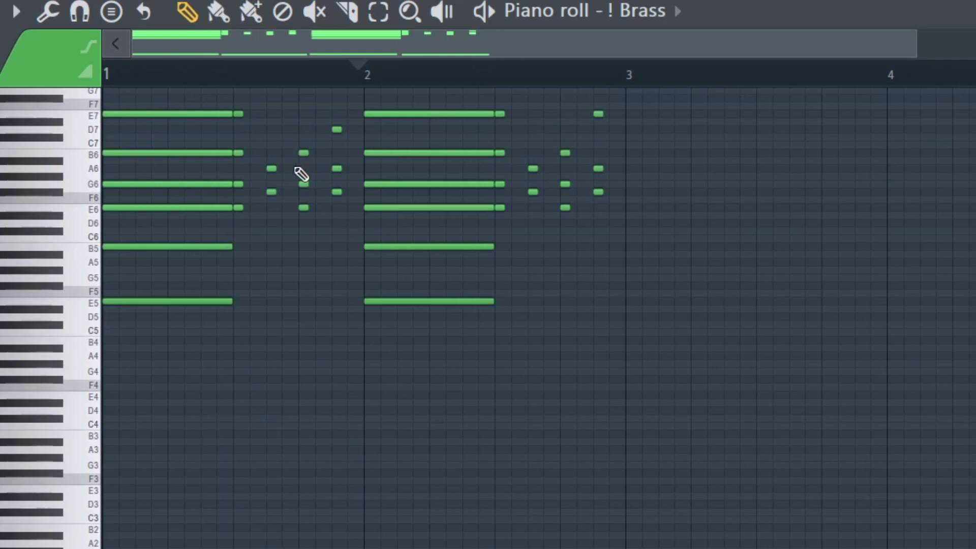
{"action": "scroll", "coordinate": [300, 172], "scroll_direction": "down", "scroll_amount": 5}
{"action": "scroll", "coordinate": [327, 216], "scroll_direction": "up", "scroll_amount": 3}
{"action": "scroll", "coordinate": [324, 210], "scroll_direction": "up", "scroll_amount": 5}
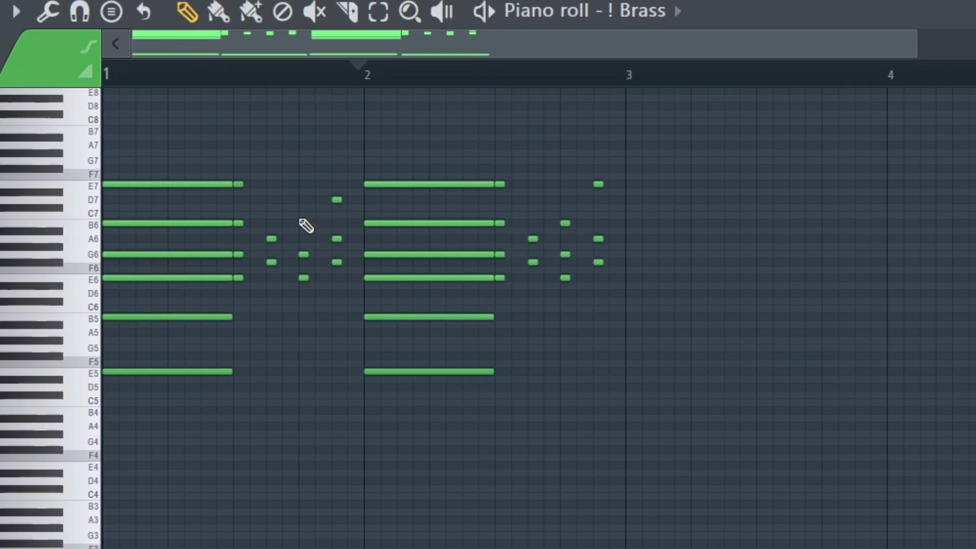
{"action": "scroll", "coordinate": [298, 223], "scroll_direction": "down", "scroll_amount": 5}
{"action": "scroll", "coordinate": [288, 222], "scroll_direction": "down", "scroll_amount": 5}
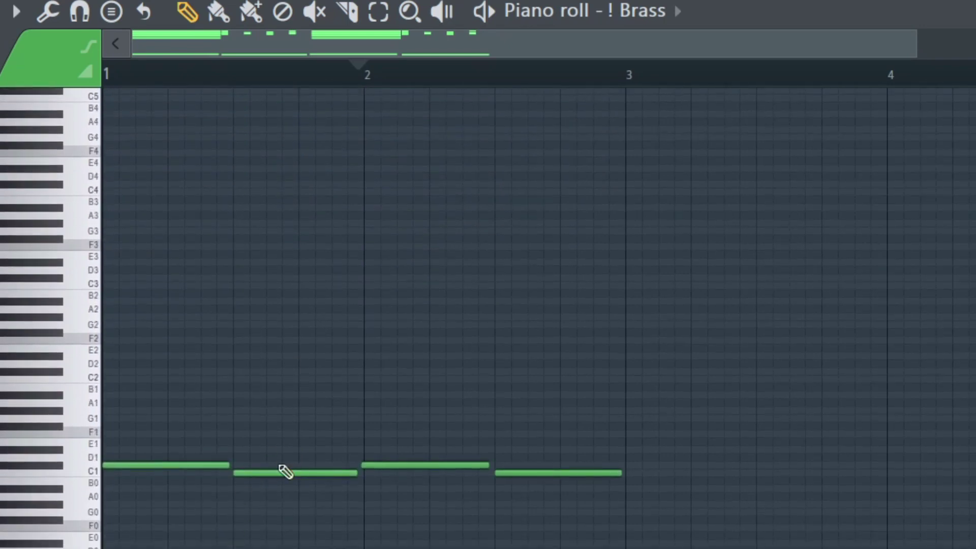
{"action": "scroll", "coordinate": [291, 463], "scroll_direction": "up", "scroll_amount": 10}
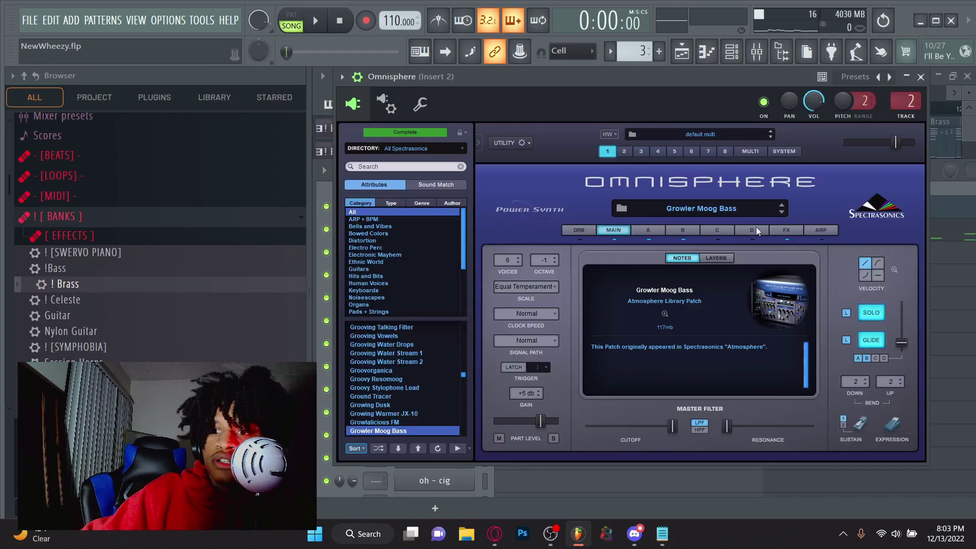
{"action": "scroll", "coordinate": [411, 385], "scroll_direction": "down", "scroll_amount": 2}
{"action": "scroll", "coordinate": [406, 381], "scroll_direction": "down", "scroll_amount": 1}
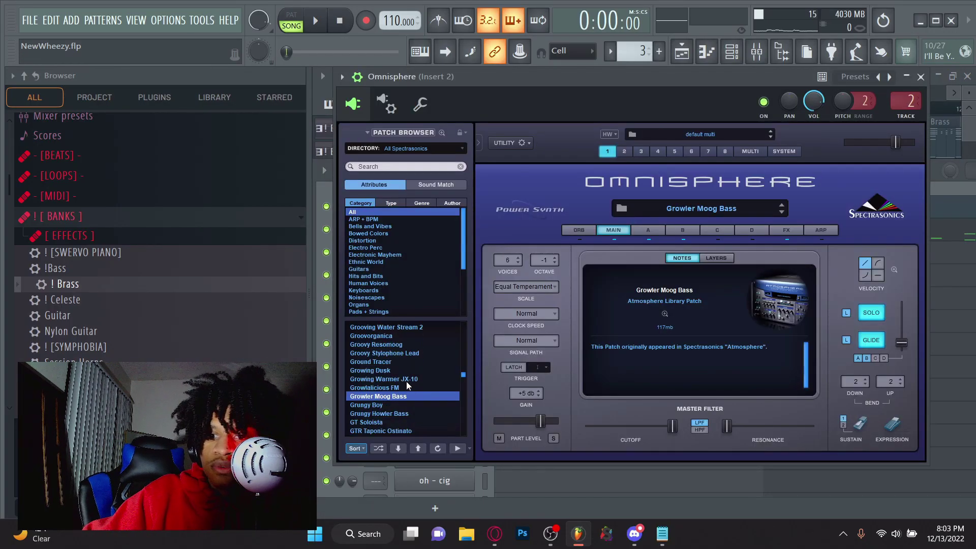
{"action": "scroll", "coordinate": [406, 381], "scroll_direction": "down", "scroll_amount": 1}
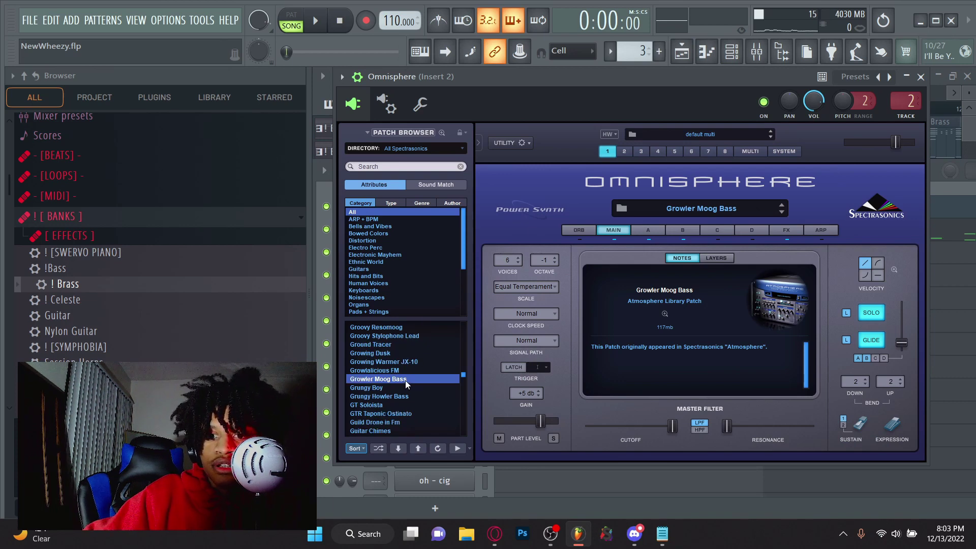
- Play the Omnisphere bass notes from the piano roll, then switch to the Playlist
{"action": "key", "text": "F7"}
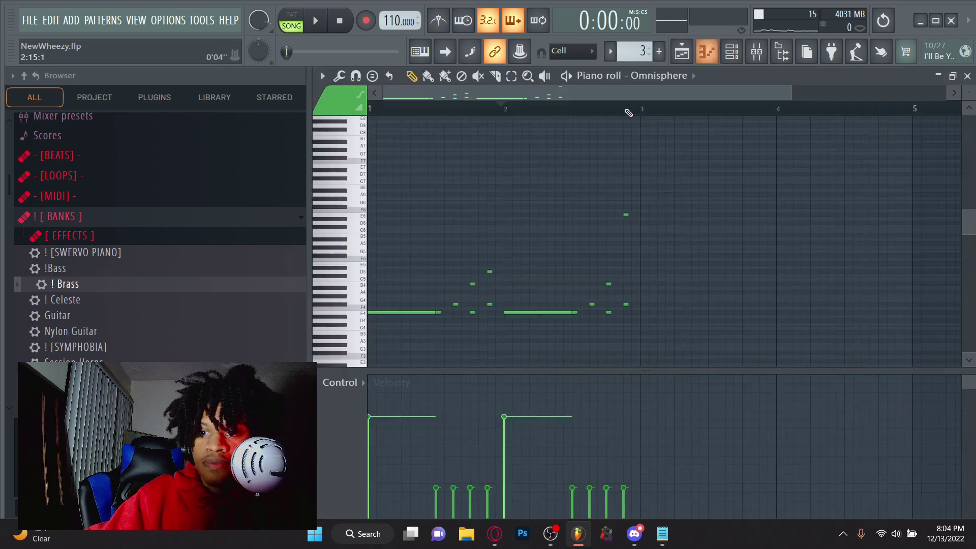
{"action": "scroll", "coordinate": [555, 164], "scroll_direction": "down", "scroll_amount": 2}
{"action": "scroll", "coordinate": [420, 174], "scroll_direction": "up", "scroll_amount": 1}
{"action": "scroll", "coordinate": [439, 113], "scroll_direction": "down", "scroll_amount": 1}
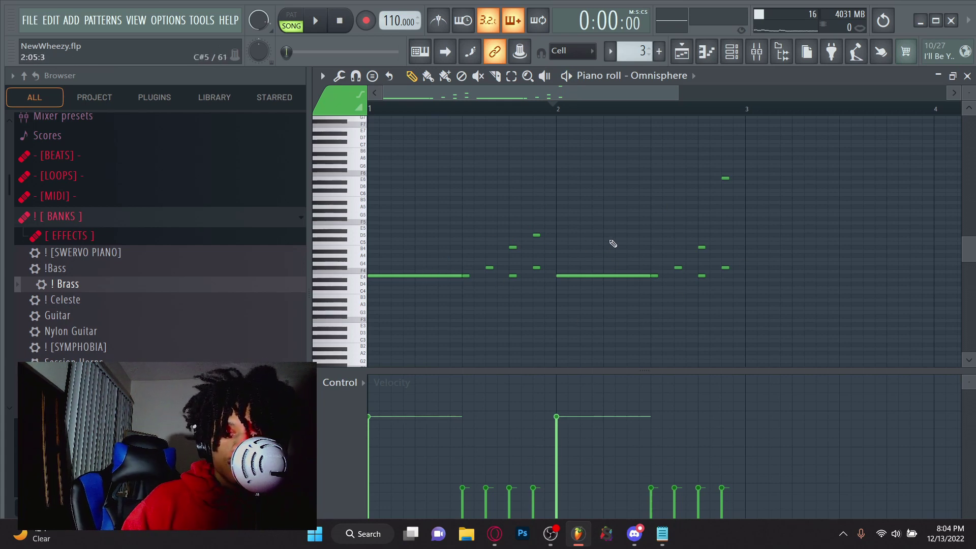
{"action": "key", "text": "space"}
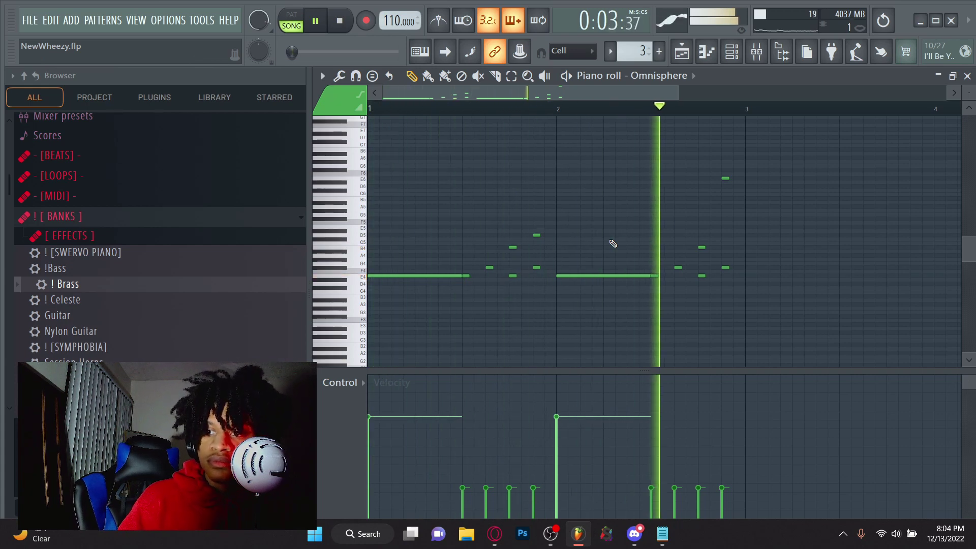
{"action": "key", "text": "F5"}
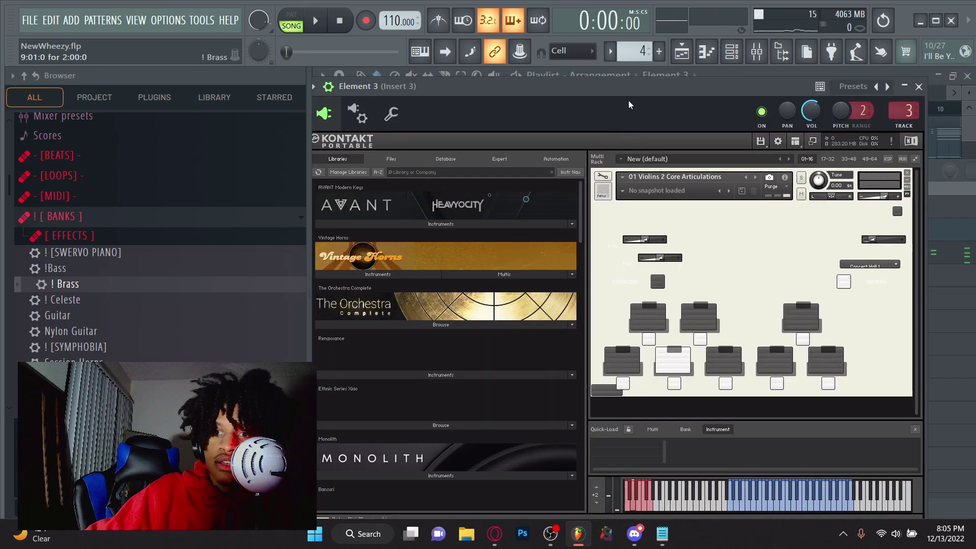
- Move and close Element 3's violin Kontakt window, then play the song and open Element 3's notes
{"action": "left_click_drag", "start_coordinate": [629, 100], "coordinate": [645, 97]}
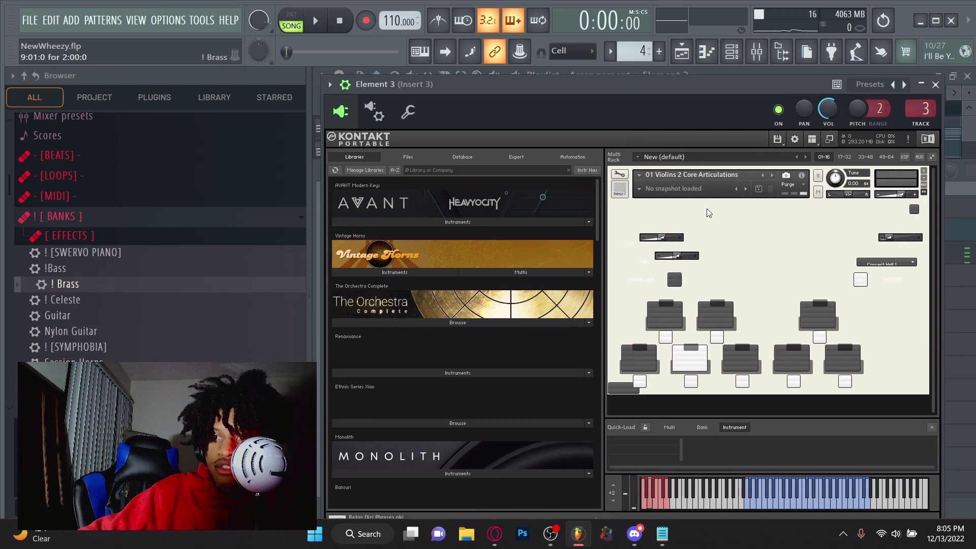
{"action": "key", "text": "Escape"}
{"action": "key", "text": "space"}
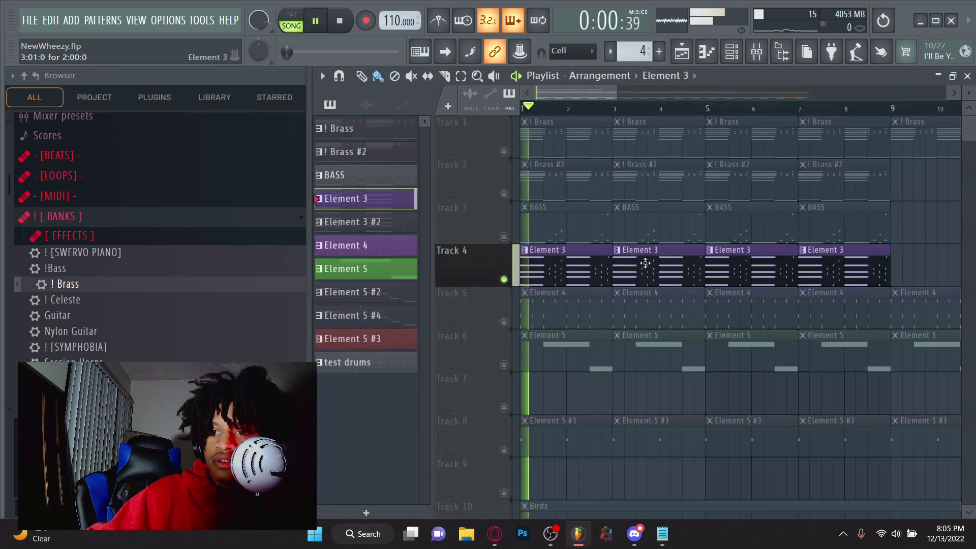
{"action": "key", "text": "F7"}
{"action": "scroll", "coordinate": [640, 153], "scroll_direction": "up", "scroll_amount": 2}
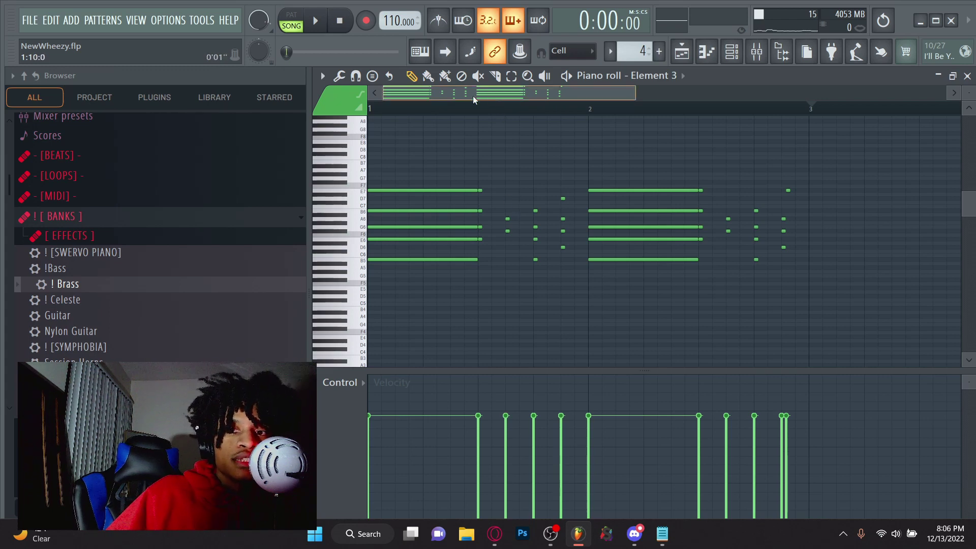
{"action": "scroll", "coordinate": [468, 96], "scroll_direction": "up", "scroll_amount": 1}
{"action": "scroll", "coordinate": [481, 93], "scroll_direction": "up", "scroll_amount": 1}
{"action": "scroll", "coordinate": [488, 91], "scroll_direction": "up", "scroll_amount": 1}
- Open Element 4's violin instrument from the channel rack and play its staccato pattern
{"action": "key", "text": "F5"}
{"action": "key", "text": "F6"}
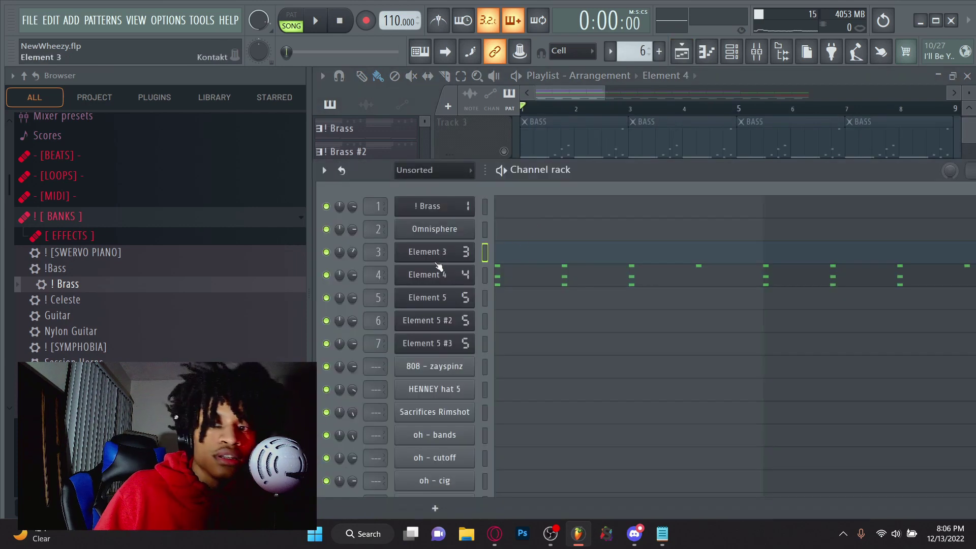
{"action": "left_click", "coordinate": [439, 275]}
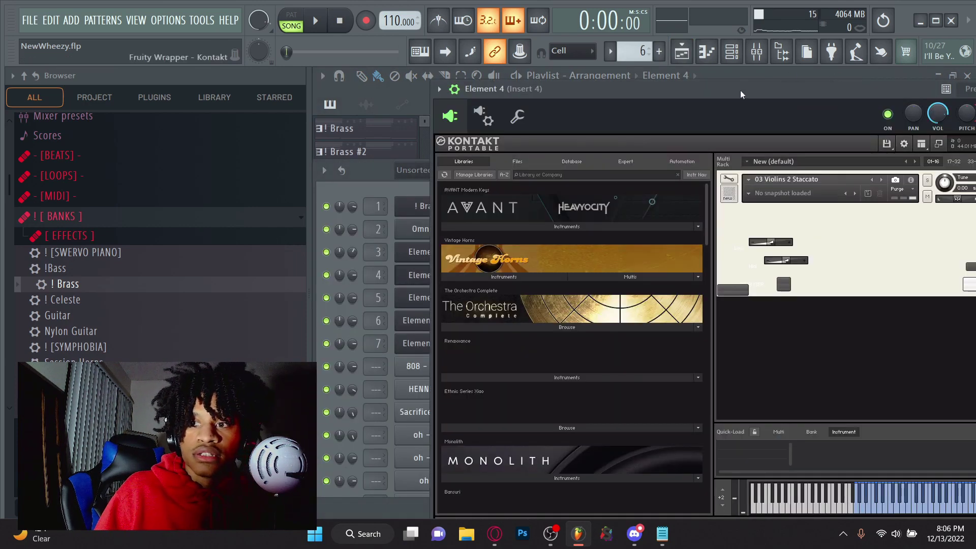
{"action": "left_click_drag", "start_coordinate": [740, 91], "coordinate": [635, 79]}
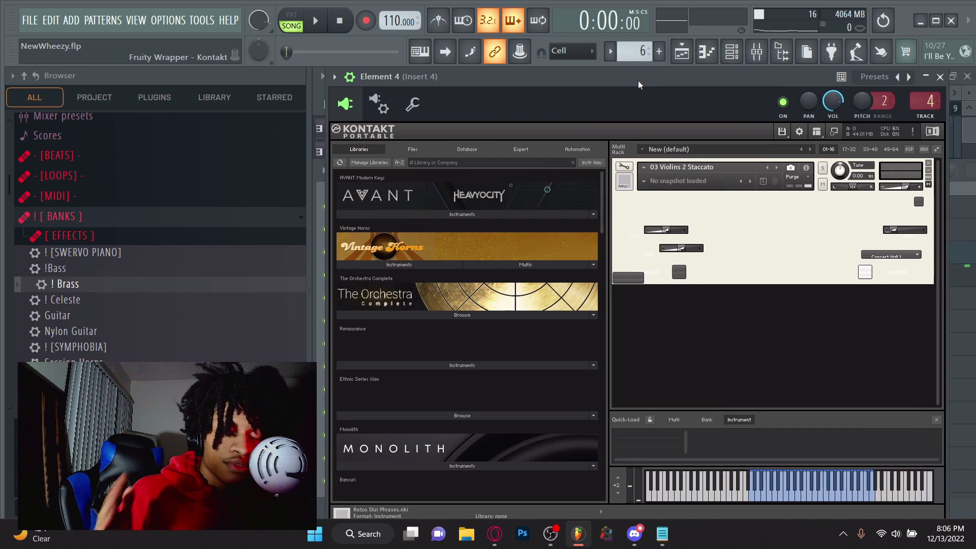
{"action": "left_click", "coordinate": [706, 51]}
{"action": "key", "text": "space"}
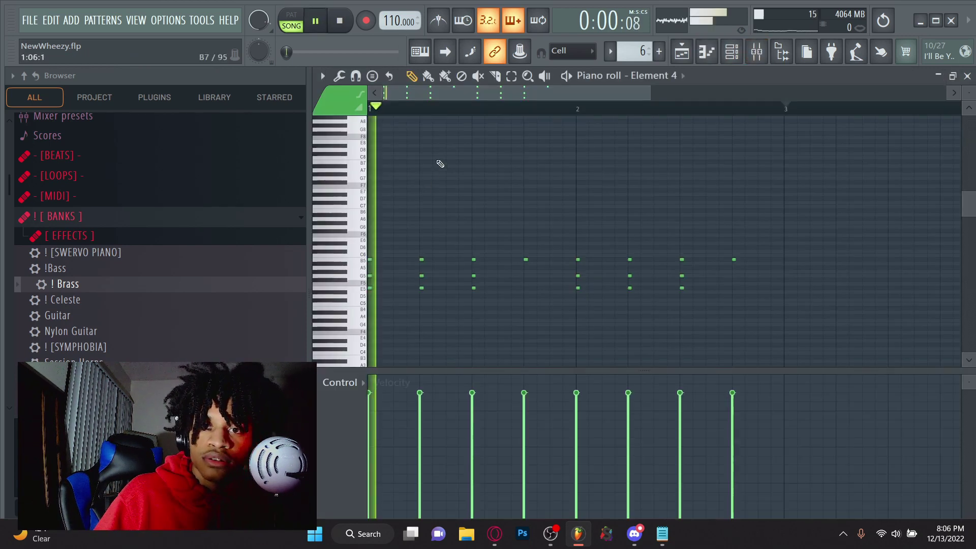
{"action": "scroll", "coordinate": [568, 110], "scroll_direction": "down", "scroll_amount": 1}
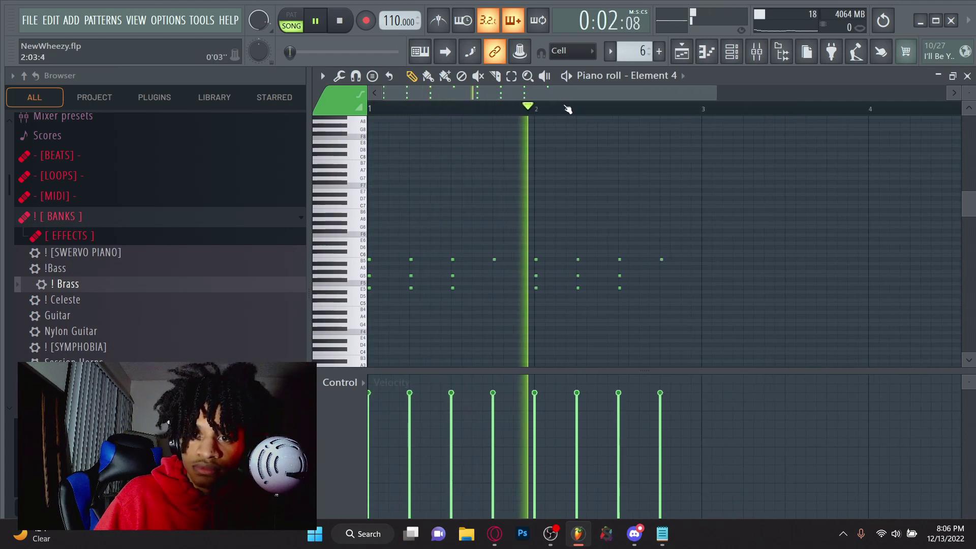
{"action": "scroll", "coordinate": [436, 110], "scroll_direction": "down", "scroll_amount": 1}
{"action": "scroll", "coordinate": [435, 110], "scroll_direction": "up", "scroll_amount": 1}
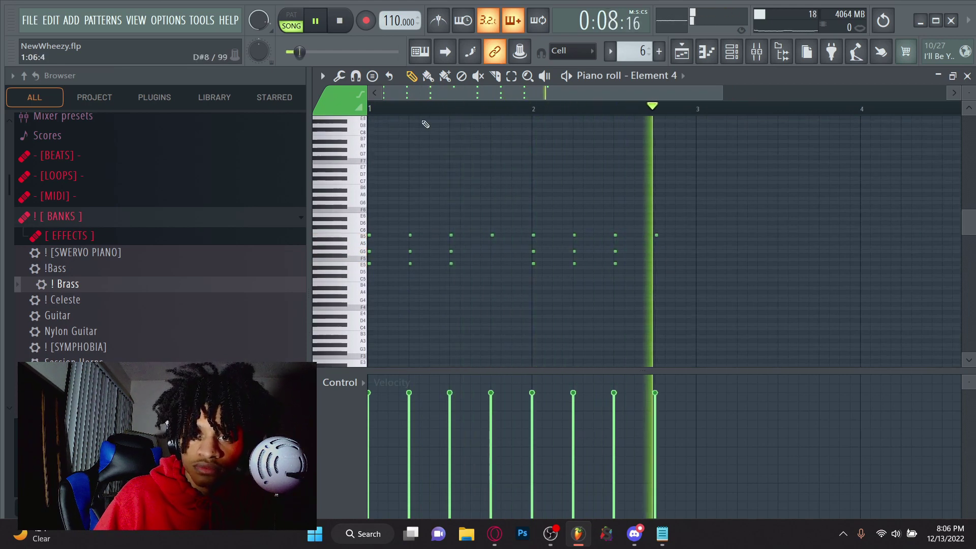
- Stop playback, return to the arrangement, and play the full song from the start
{"action": "key", "text": "space"}
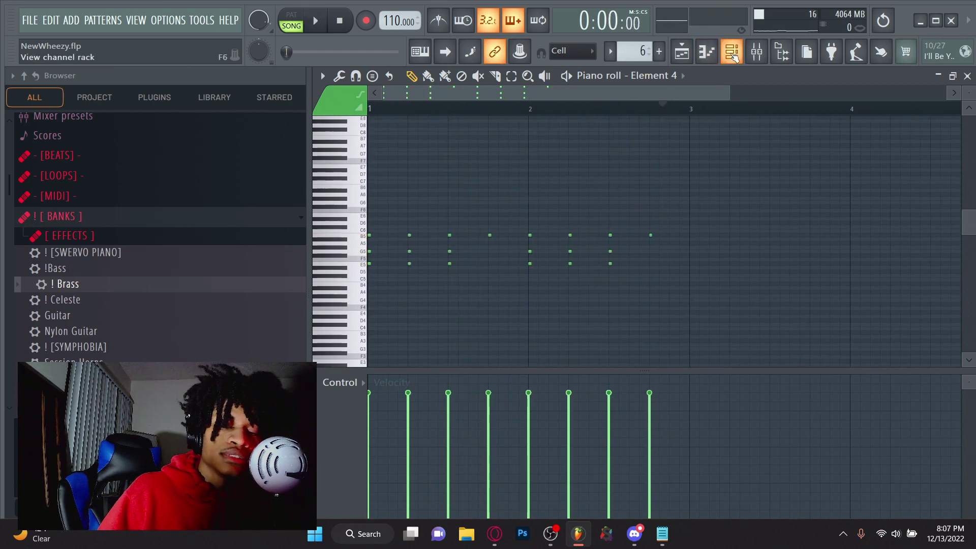
{"action": "left_click", "coordinate": [732, 54]}
{"action": "left_click", "coordinate": [732, 54]}
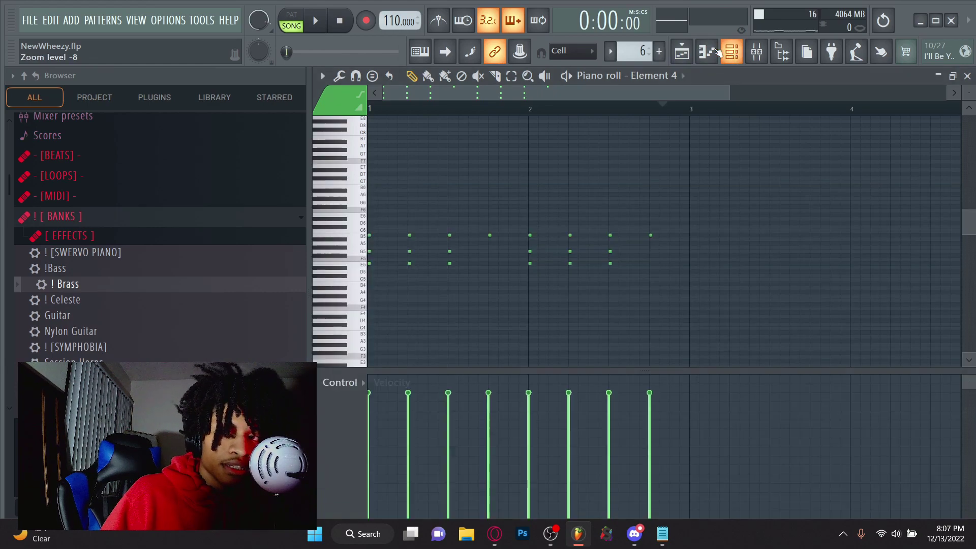
{"action": "left_click", "coordinate": [706, 52]}
{"action": "key", "text": "space"}
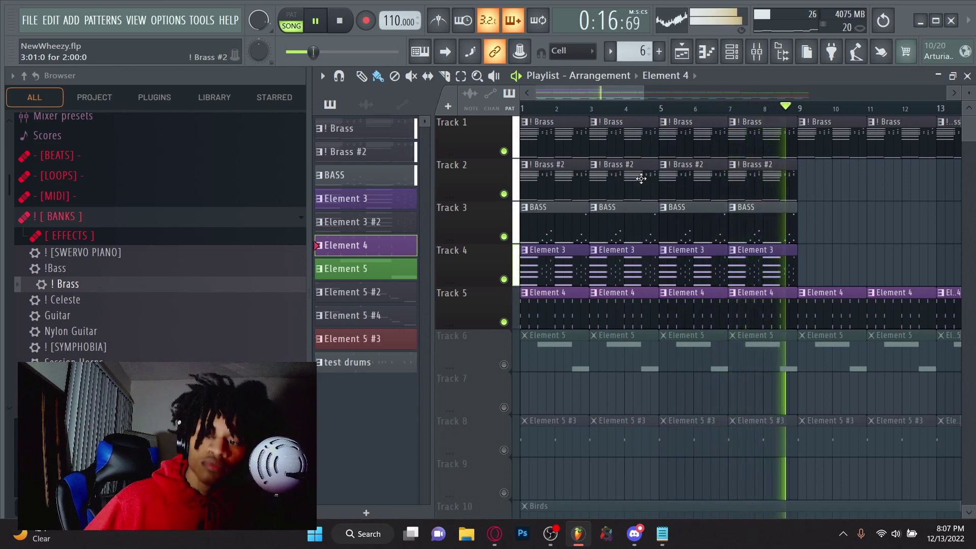
- Stop the song, solo Track 6, and audition Element 5's 02 Flute Staccato Kontakt pattern
{"action": "key", "text": "space"}
{"action": "left_click", "coordinate": [503, 364], "text": "ctrl"}
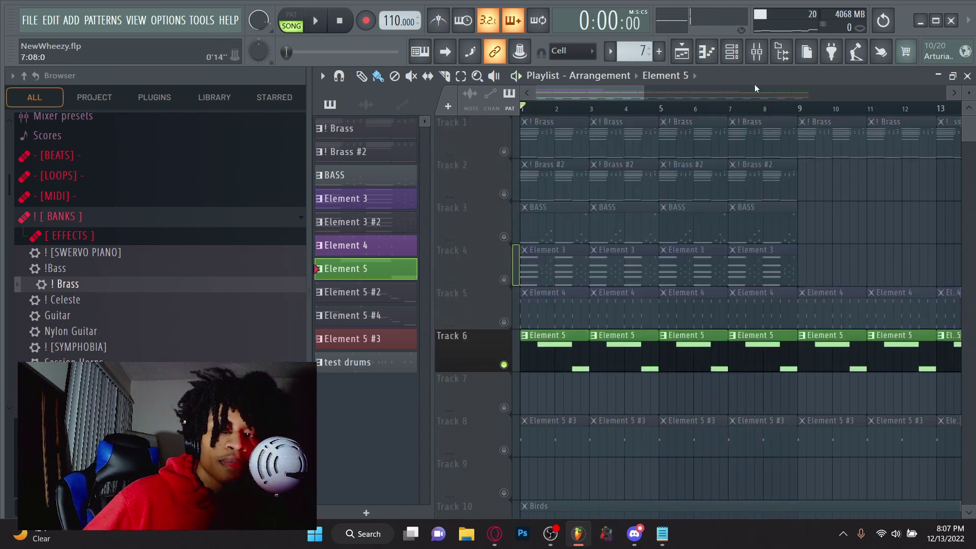
{"action": "left_click", "coordinate": [731, 51]}
{"action": "left_click", "coordinate": [443, 304]}
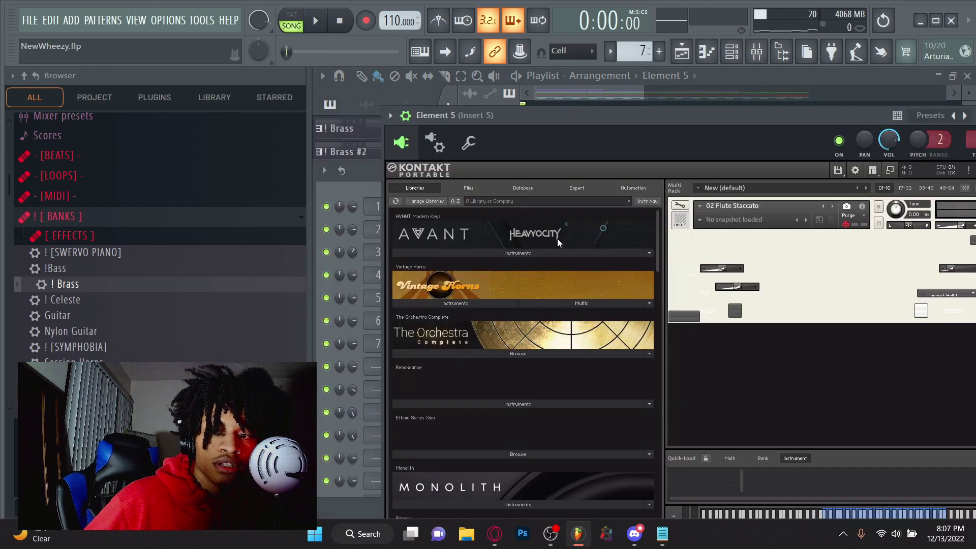
{"action": "left_click_drag", "start_coordinate": [669, 116], "coordinate": [621, 101]}
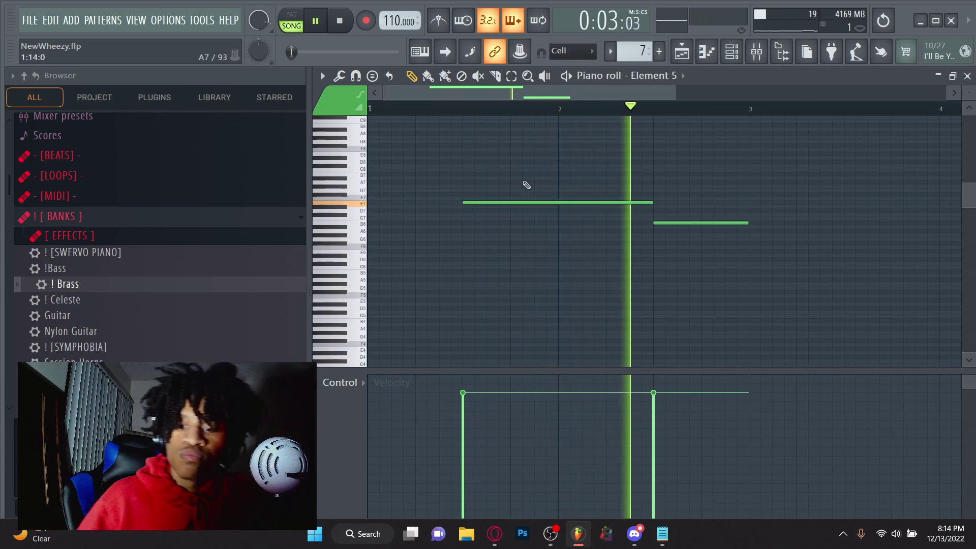
{"action": "scroll", "coordinate": [628, 112], "scroll_direction": "down", "scroll_amount": 1}
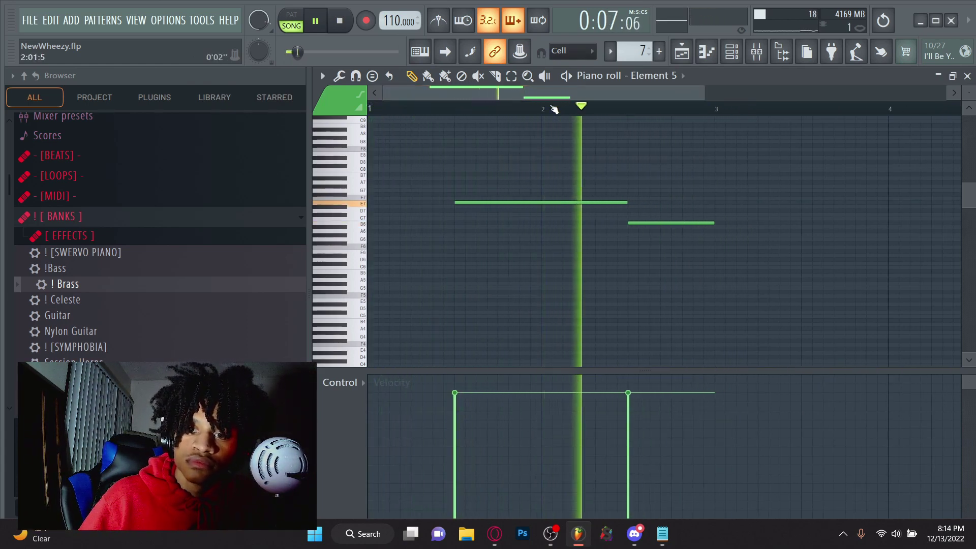
{"action": "key", "text": "space"}
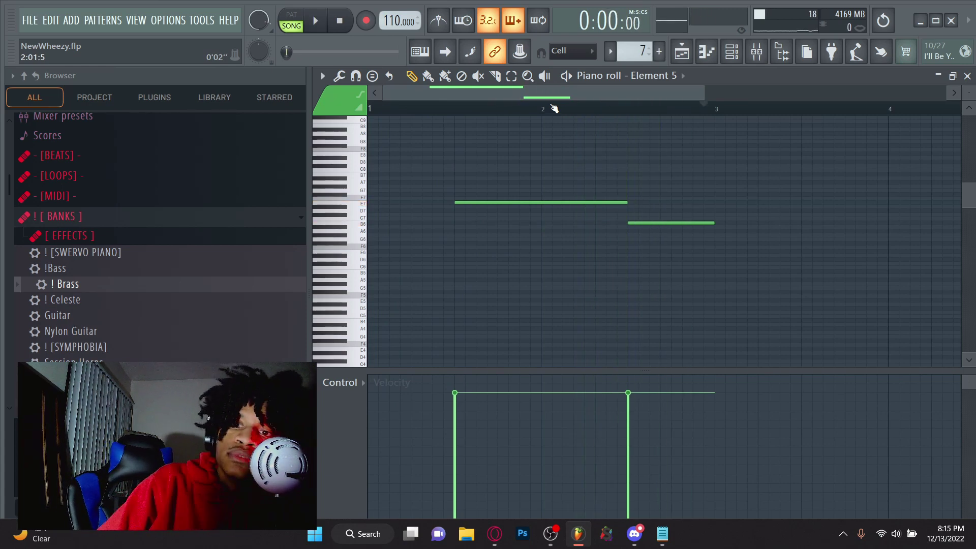
- Open Element 5 #3's choir Kontakt, play its notes, and return to the Playlist
{"action": "key", "text": "F7"}
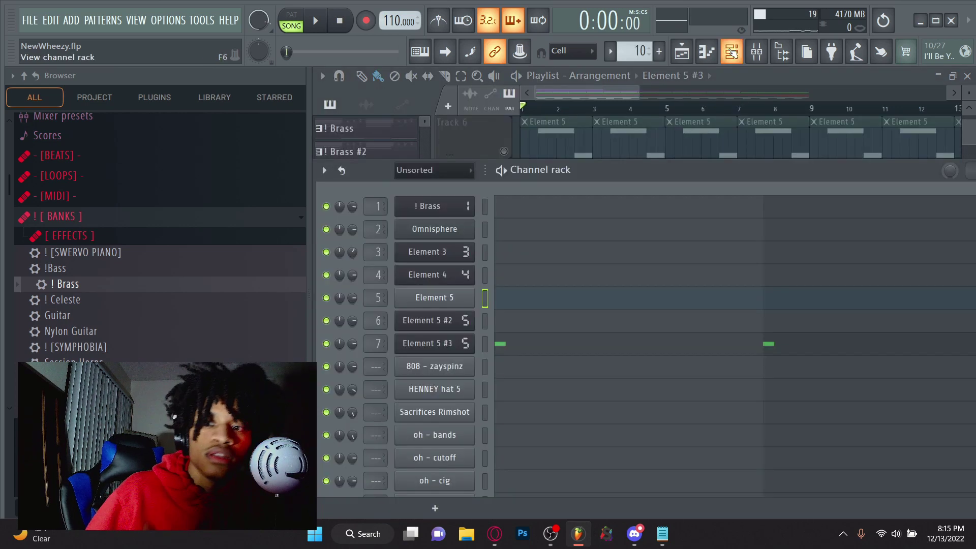
{"action": "left_click", "coordinate": [429, 345]}
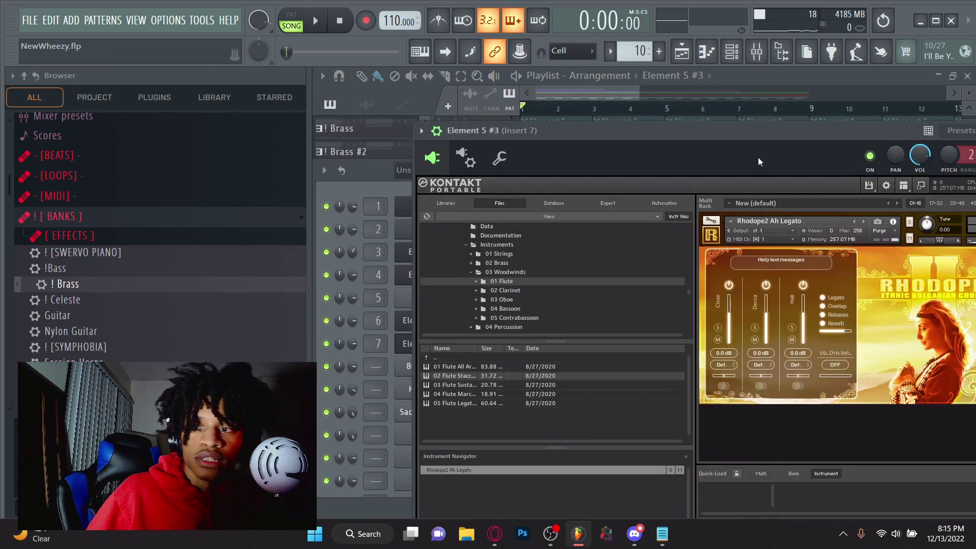
{"action": "left_click_drag", "start_coordinate": [730, 119], "coordinate": [649, 111]}
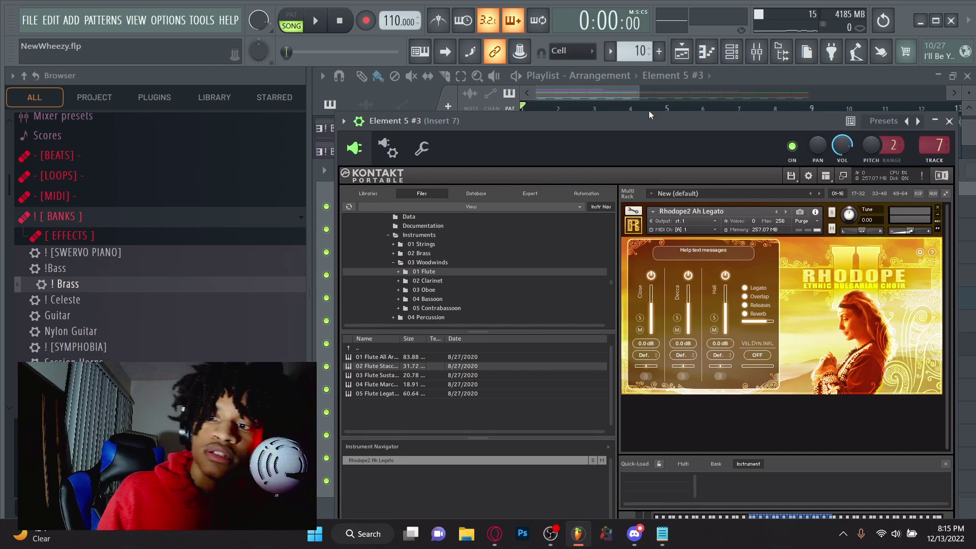
{"action": "key", "text": "F7"}
{"action": "key", "text": "space"}
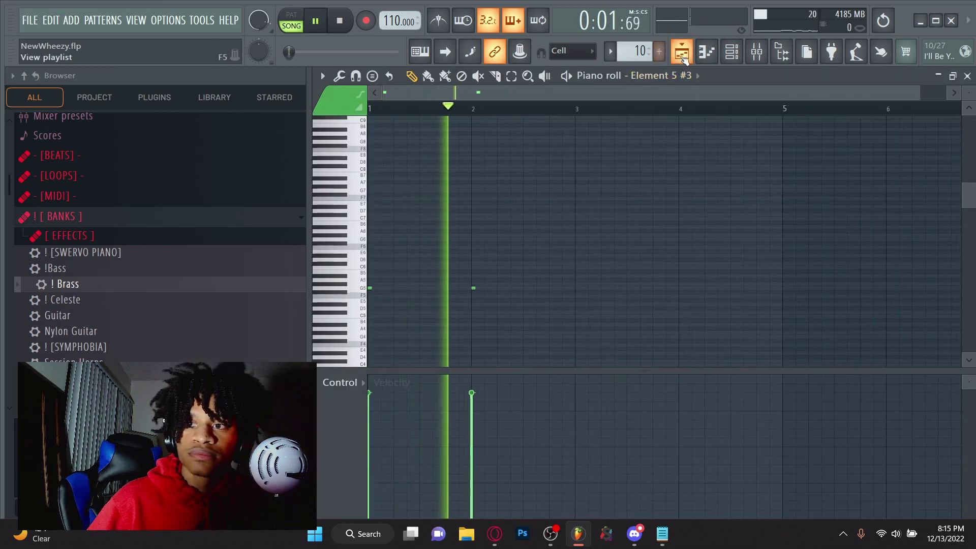
{"action": "key", "text": "F5"}
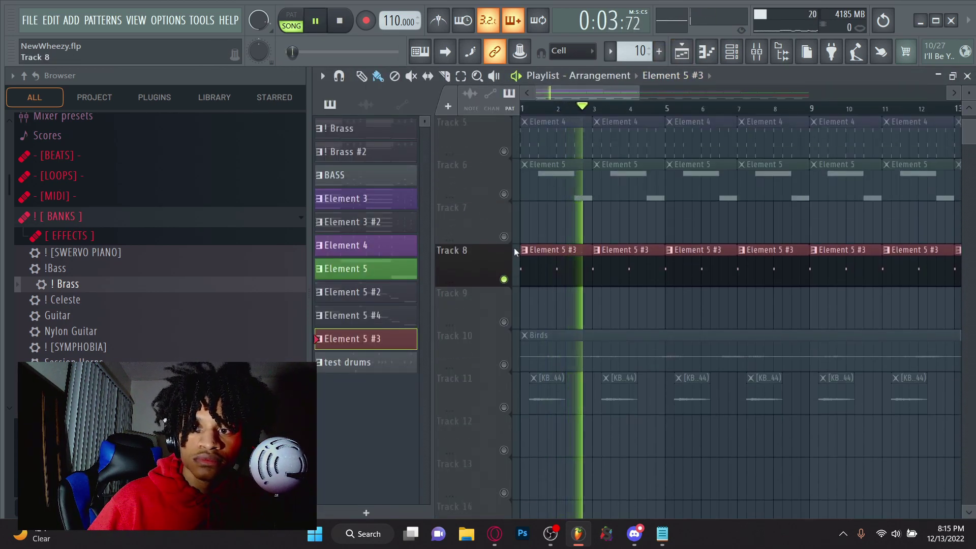
- Stop playback and audition Track 10's Birds texture on its own
{"action": "key", "text": "space"}
{"action": "scroll", "coordinate": [515, 252], "scroll_direction": "down", "scroll_amount": 2}
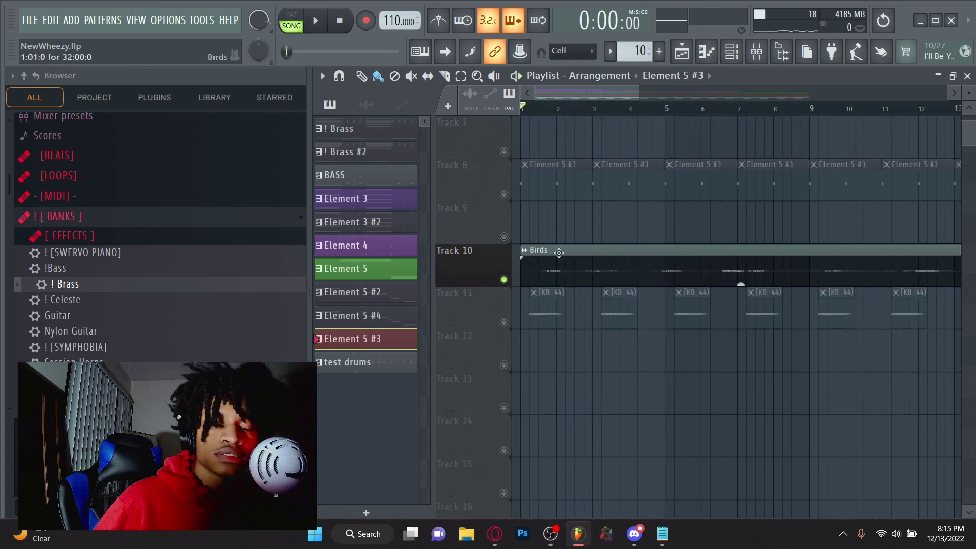
{"action": "key", "text": "space"}
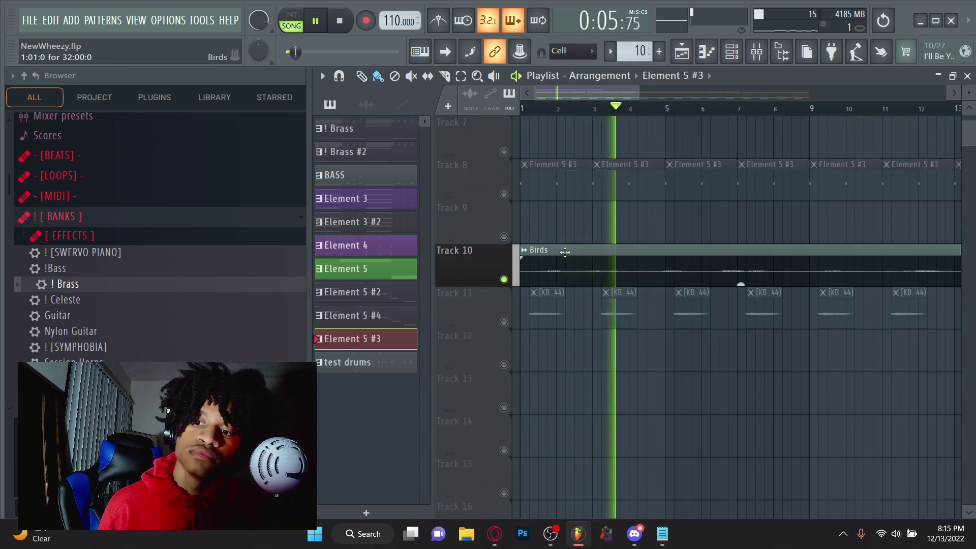
{"action": "key", "text": "space"}
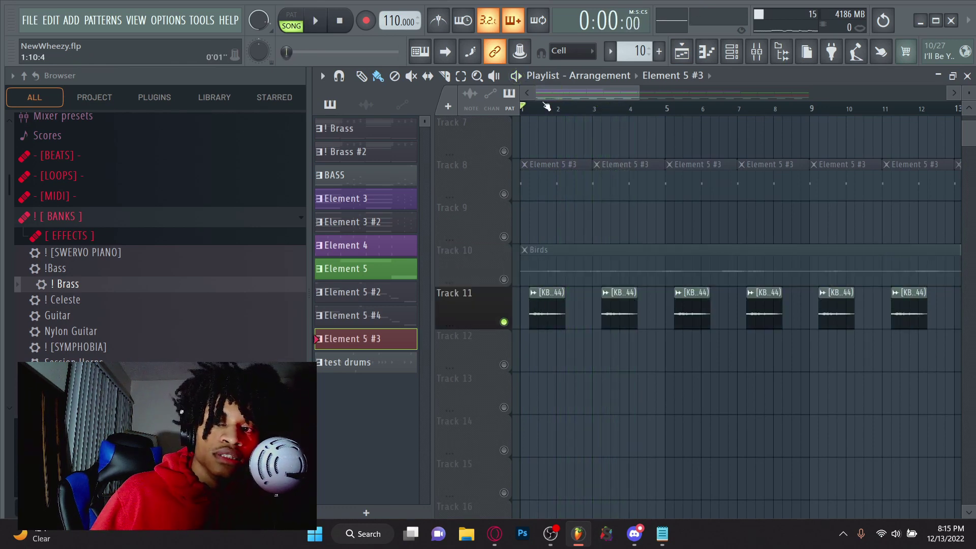
- Play the [KB] accent track and open the [KB] accent (44) sample's settings and folder
{"action": "key", "text": "space"}
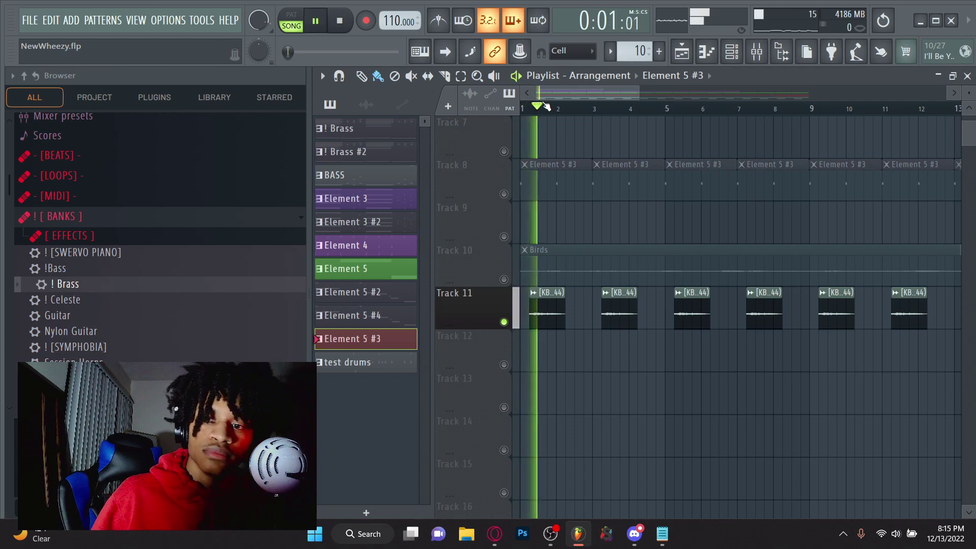
{"action": "scroll", "coordinate": [550, 109], "scroll_direction": "down", "scroll_amount": 2}
{"action": "scroll", "coordinate": [553, 111], "scroll_direction": "down", "scroll_amount": 2}
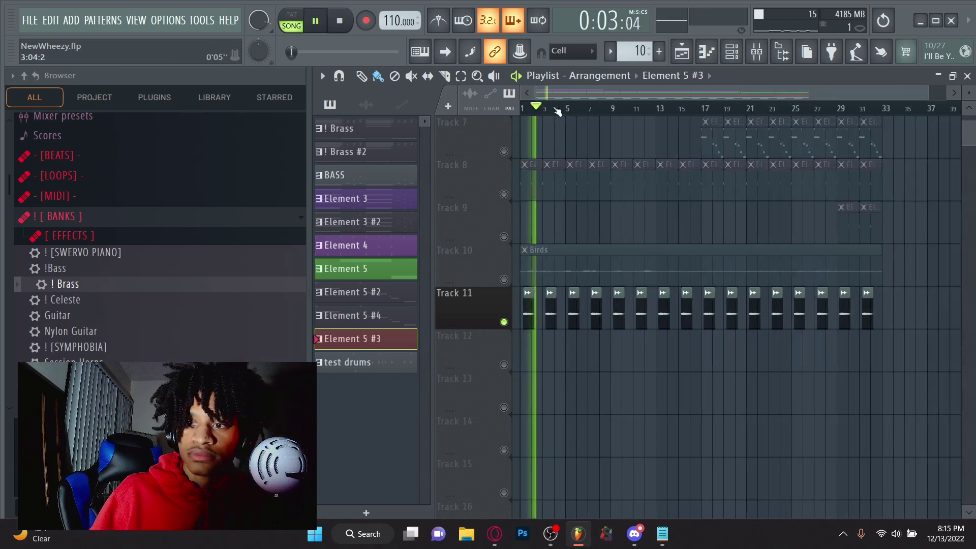
{"action": "scroll", "coordinate": [557, 112], "scroll_direction": "down", "scroll_amount": 1}
{"action": "scroll", "coordinate": [555, 112], "scroll_direction": "up", "scroll_amount": 3}
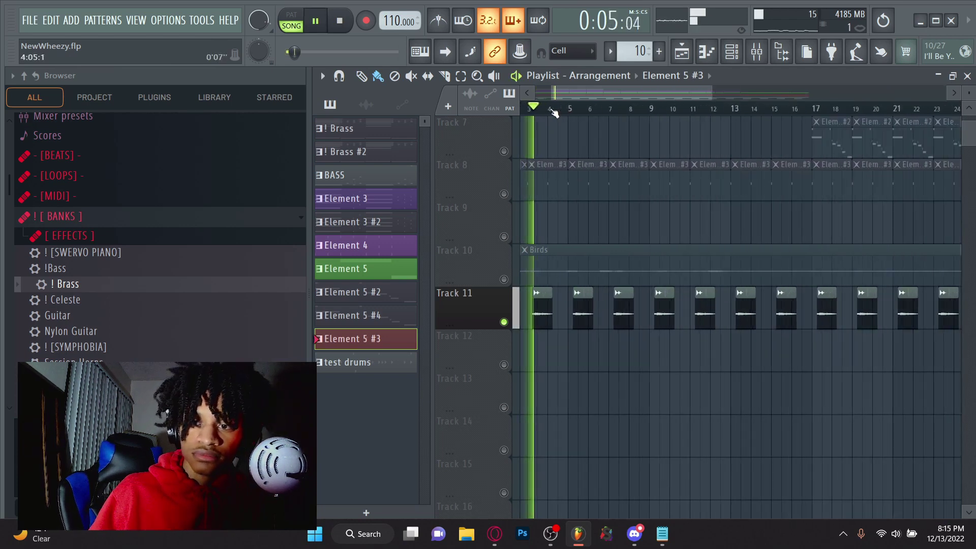
{"action": "scroll", "coordinate": [528, 114], "scroll_direction": "up", "scroll_amount": 2}
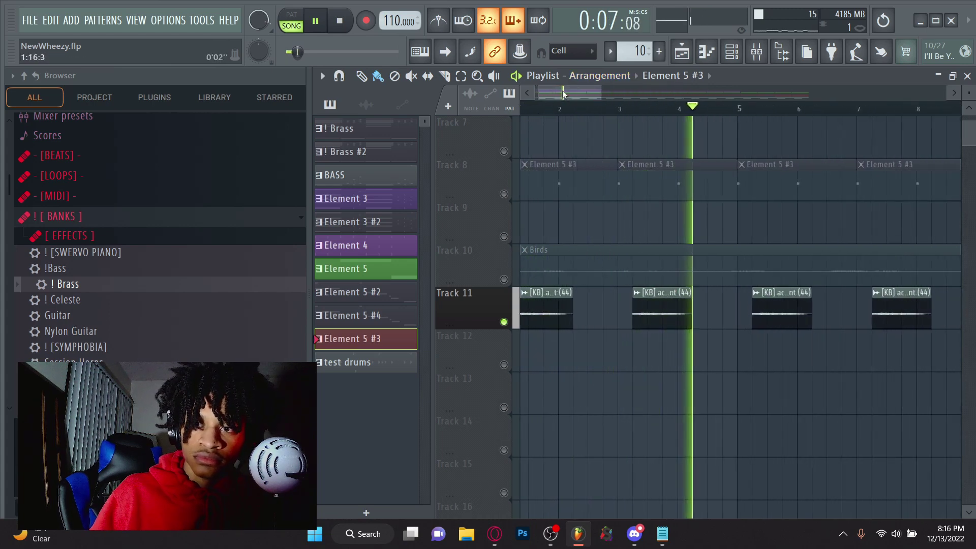
{"action": "key", "text": "space"}
{"action": "left_click", "coordinate": [533, 292]}
{"action": "left_click", "coordinate": [562, 265]}
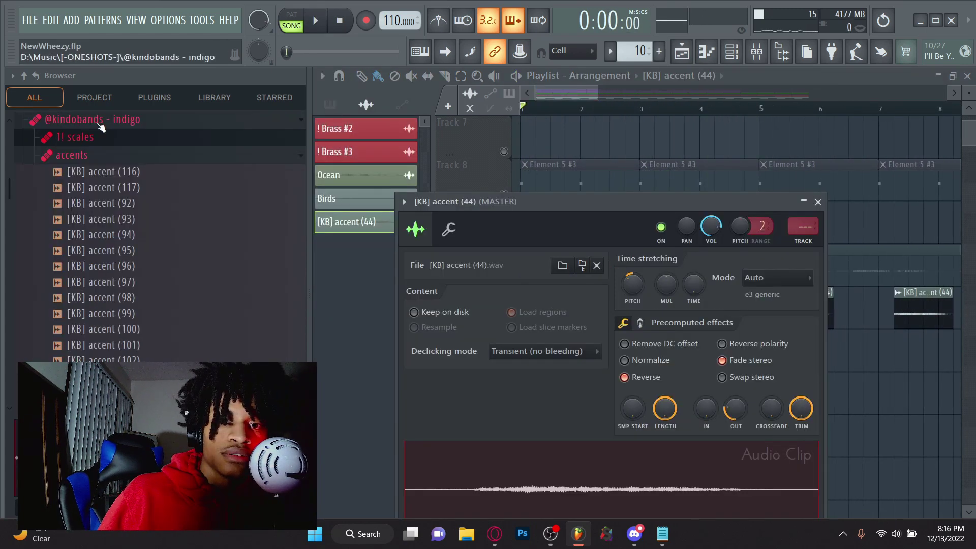
{"action": "scroll", "coordinate": [175, 212], "scroll_direction": "up", "scroll_amount": 2}
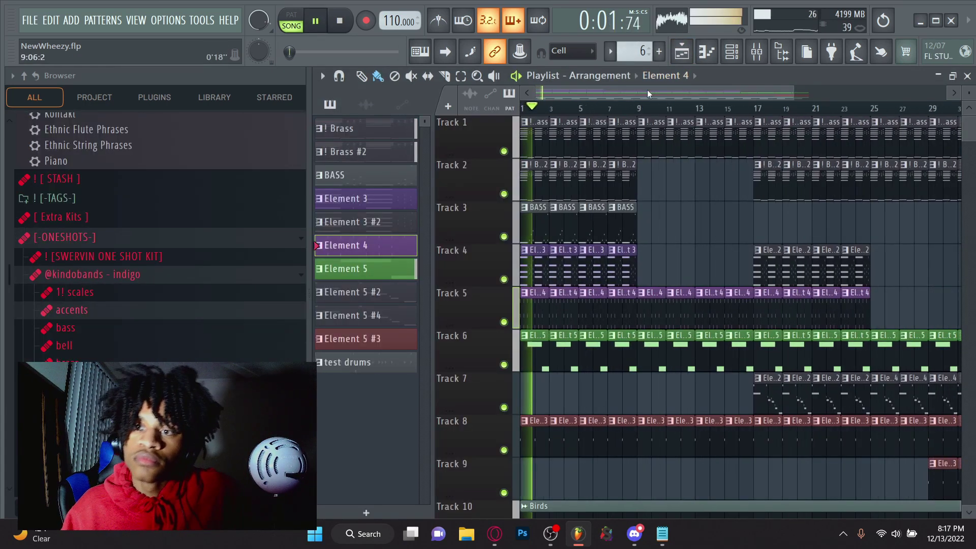
{"action": "scroll", "coordinate": [611, 106], "scroll_direction": "down", "scroll_amount": 2}
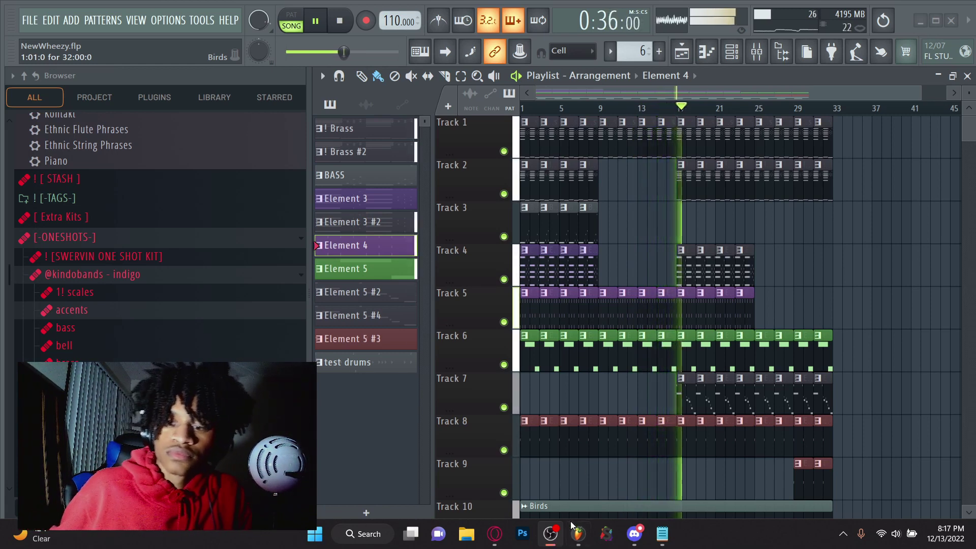
- Stop the song near bar 17 using the transport Stop button
{"action": "left_click", "coordinate": [341, 21]}
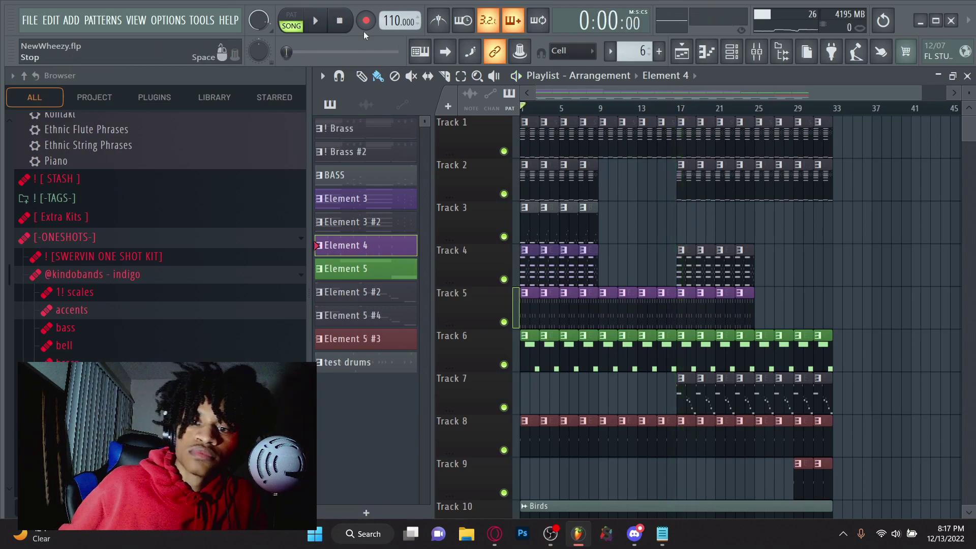